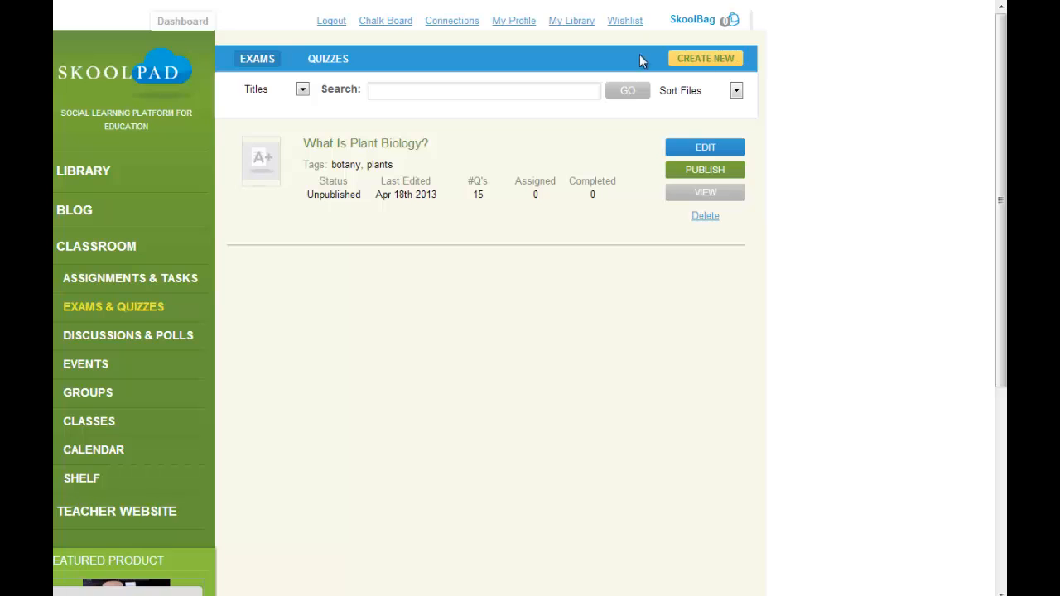
Create a new quiz and title it "Biology Quiz1".
{"action": "left_click", "coordinate": [329, 66]}
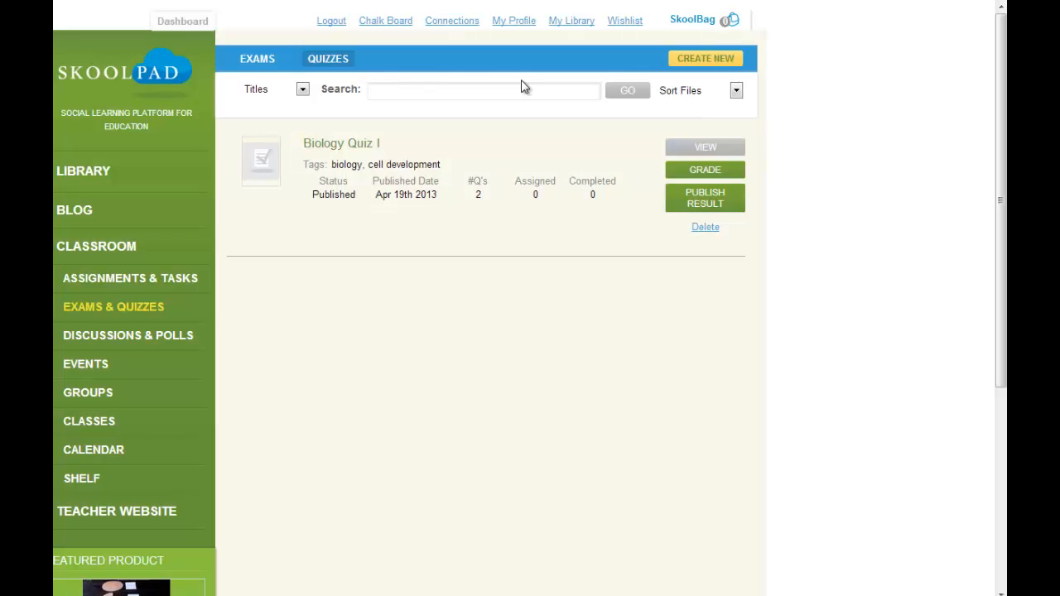
{"action": "left_click", "coordinate": [715, 64]}
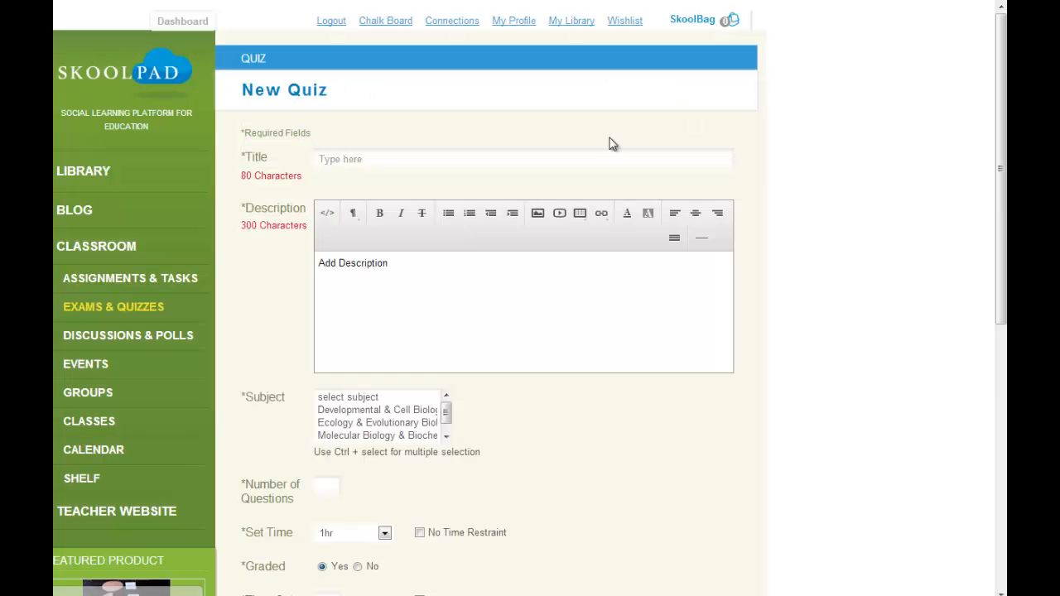
{"action": "left_click", "coordinate": [398, 159]}
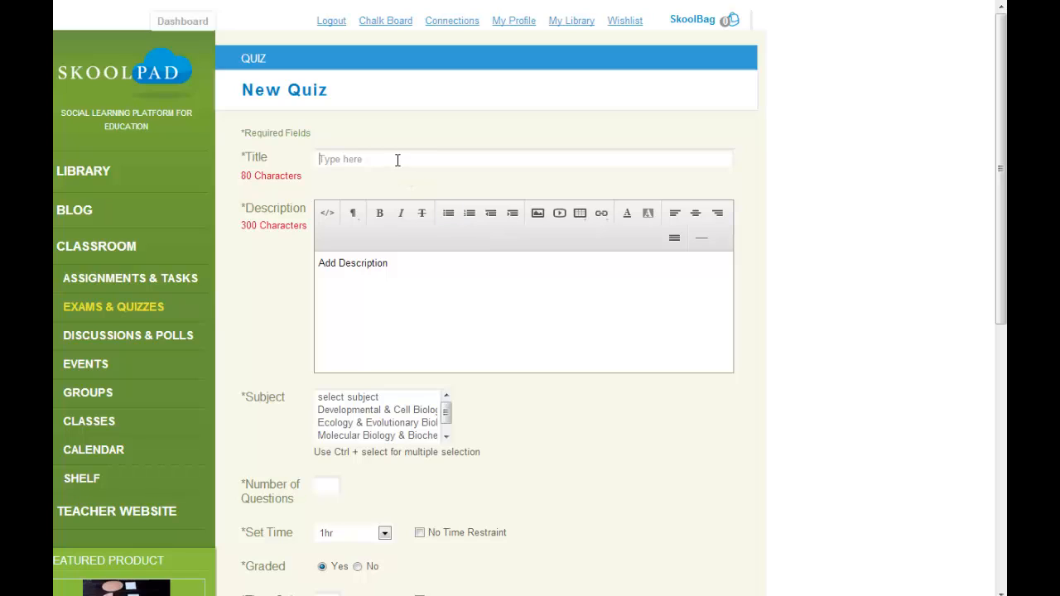
{"action": "type", "text": "Biolog"}
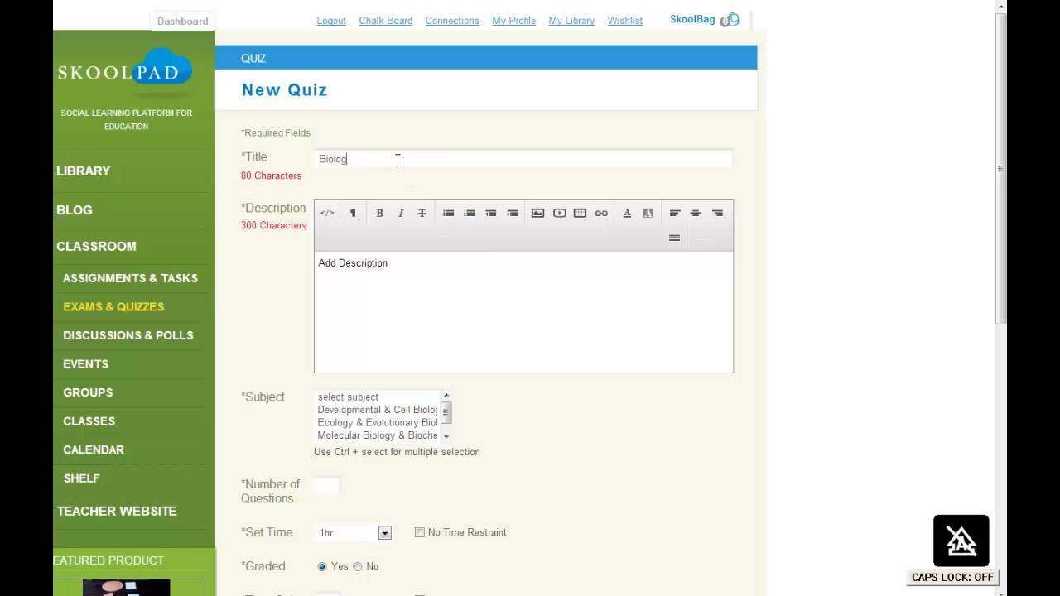
{"action": "type", "text": "y"}
{"action": "key", "text": "Caps_Lock"}
{"action": "type", "text": "Q"}
{"action": "key", "text": "Caps_Lock"}
{"action": "type", "text": "uiz1"}
Replace the placeholder description with "This is the first quiz for this year".
{"action": "double_click", "coordinate": [372, 263]}
{"action": "triple_click", "coordinate": [372, 263]}
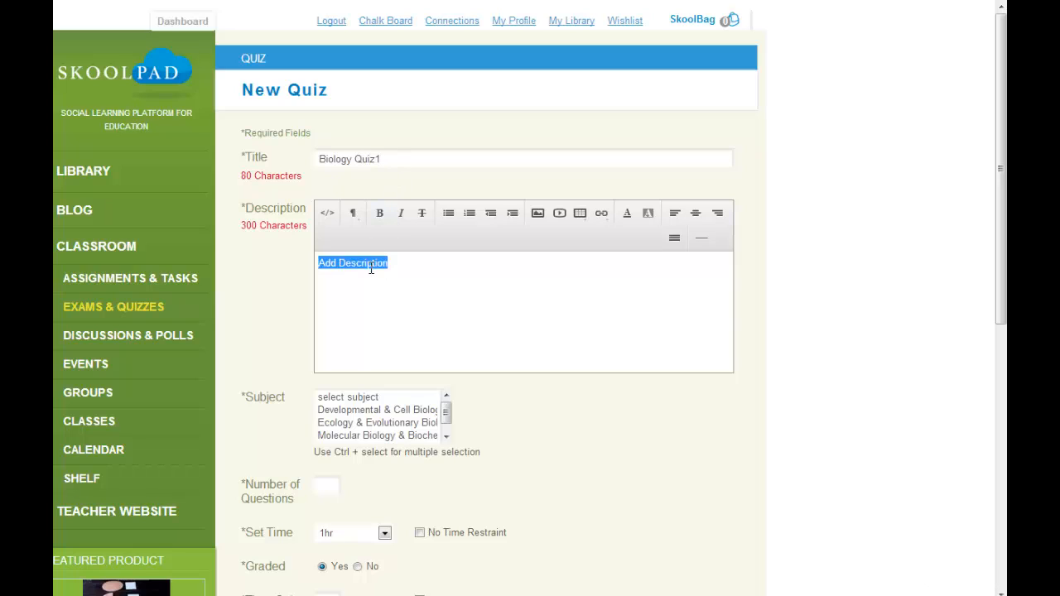
{"action": "key", "text": "Caps_Lock"}
{"action": "type", "text": "T"}
{"action": "key", "text": "Caps_Lock"}
{"action": "type", "text": "his is the fir"}
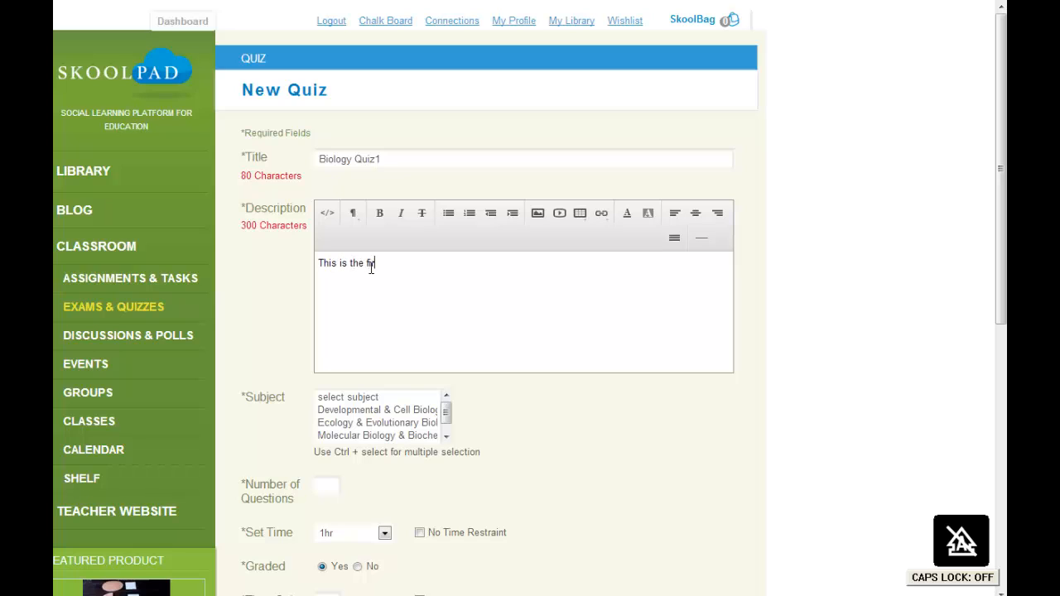
{"action": "type", "text": "st quiz for this year"}
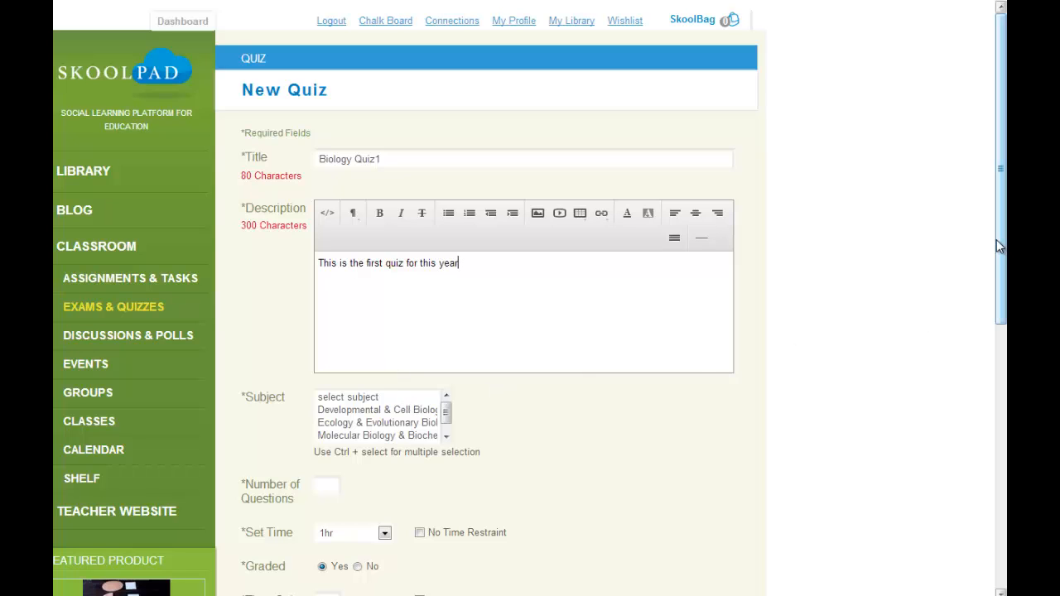
Choose the Developmental & Cell Biology subject and set the number of questions to 2.
{"action": "left_click_drag", "start_coordinate": [999, 250], "coordinate": [1000, 258]}
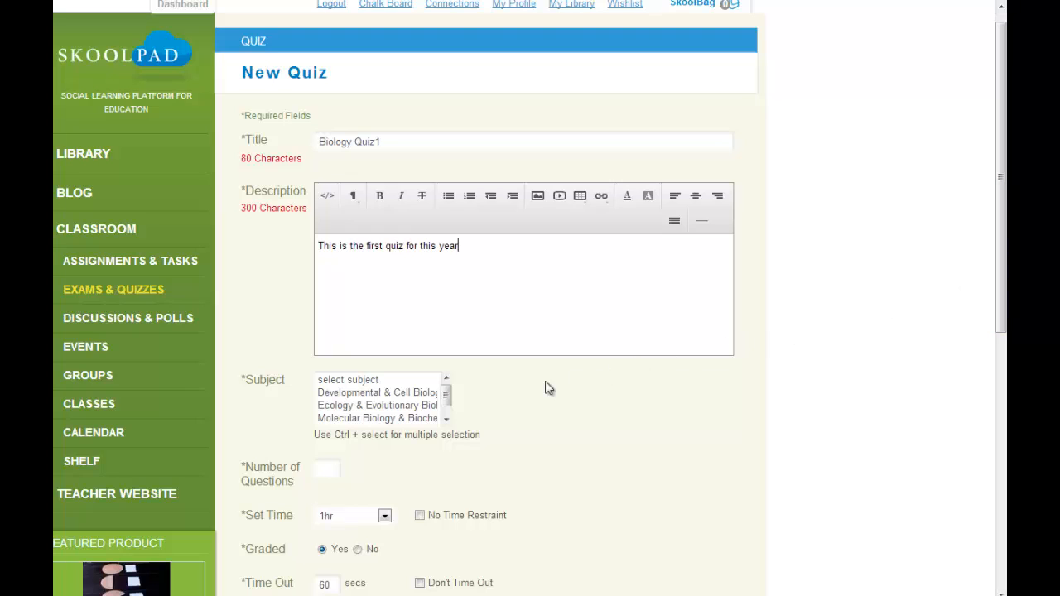
{"action": "left_click", "coordinate": [421, 395]}
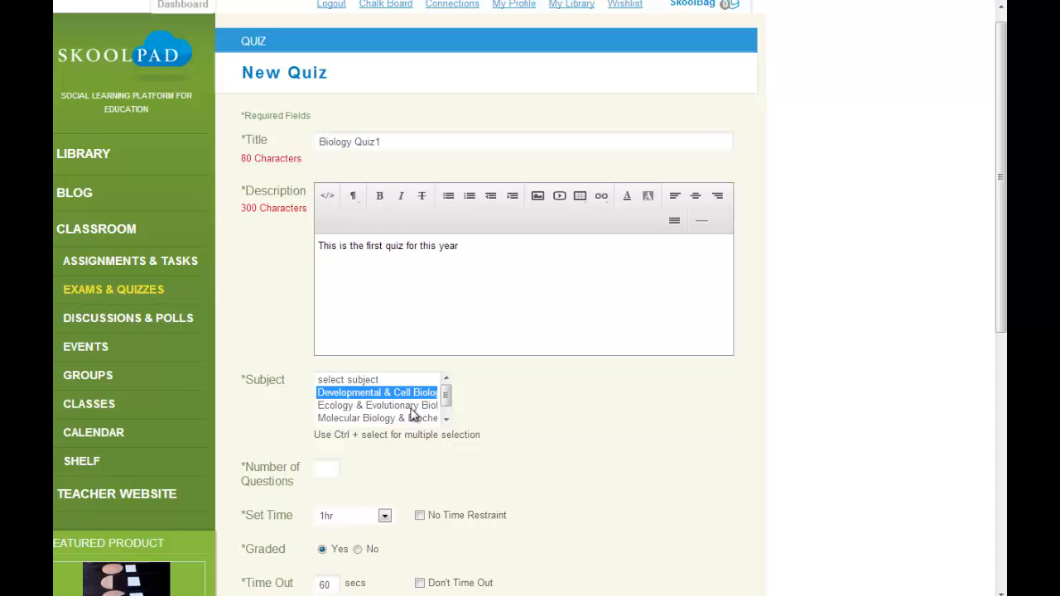
{"action": "left_click", "coordinate": [328, 467]}
{"action": "type", "text": "2"}
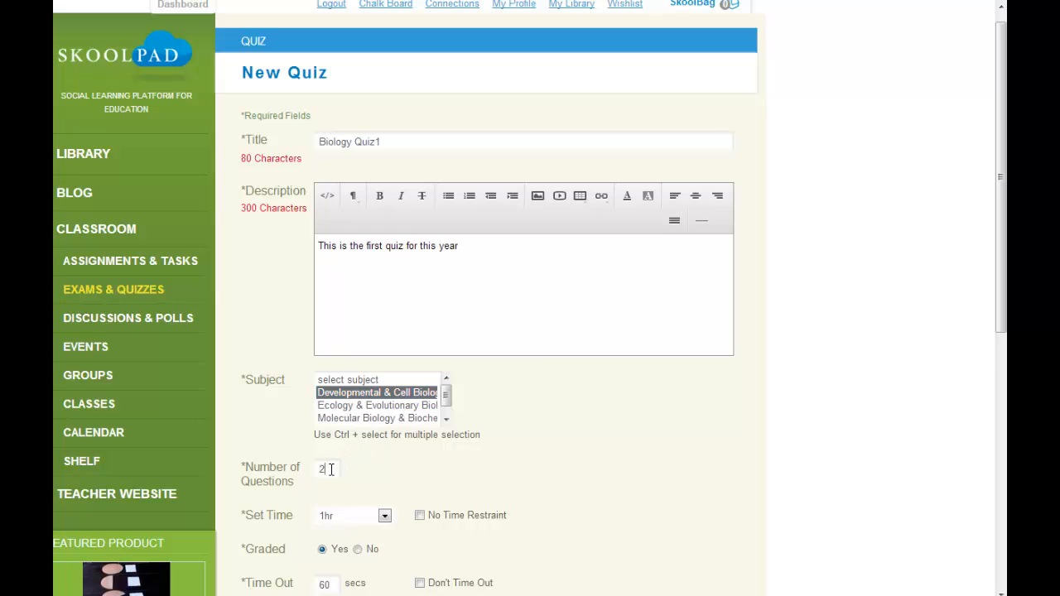
Set the quiz's due date to 04/23/2013.
{"action": "left_click_drag", "start_coordinate": [1001, 214], "coordinate": [968, 363]}
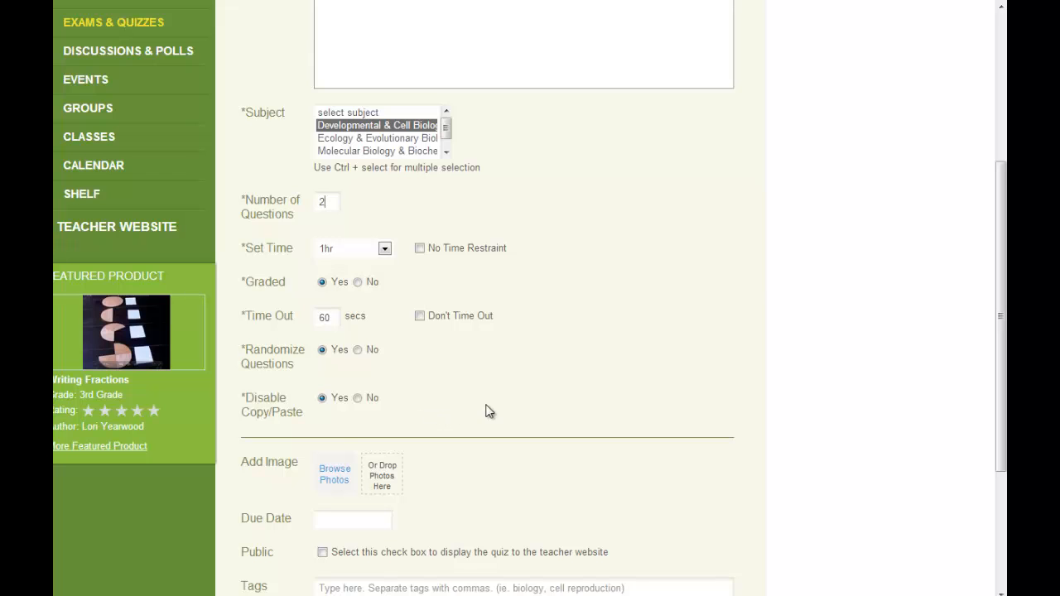
{"action": "left_click_drag", "start_coordinate": [1002, 303], "coordinate": [1001, 351]}
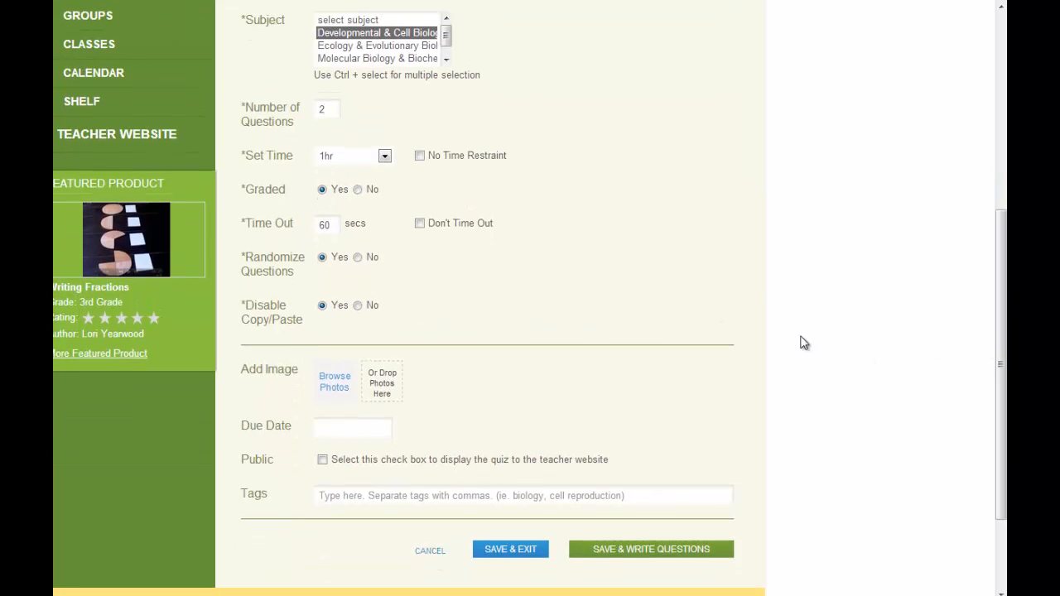
{"action": "left_click", "coordinate": [347, 427]}
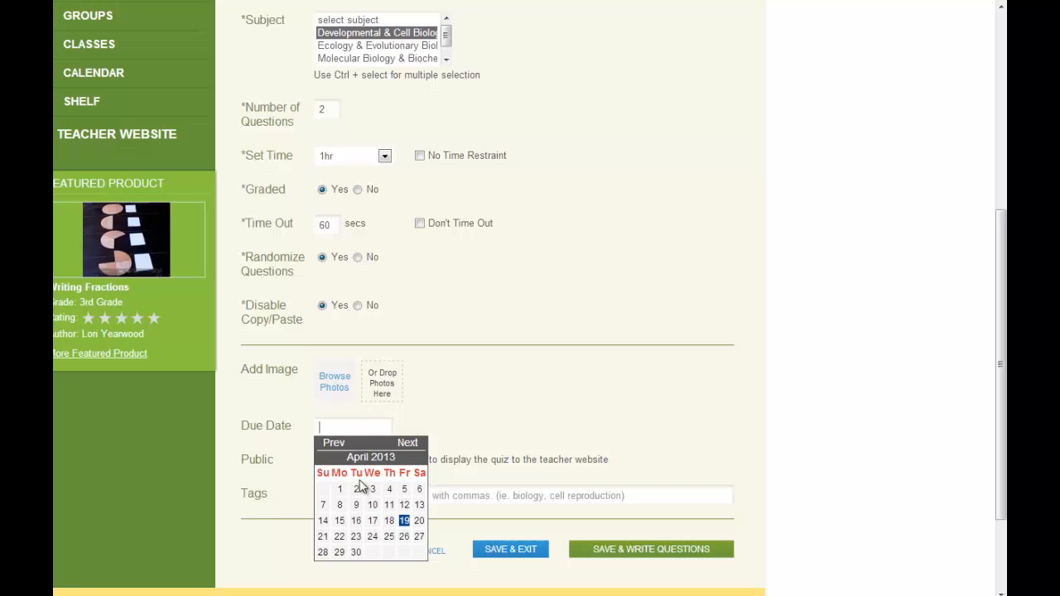
{"action": "left_click", "coordinate": [357, 537]}
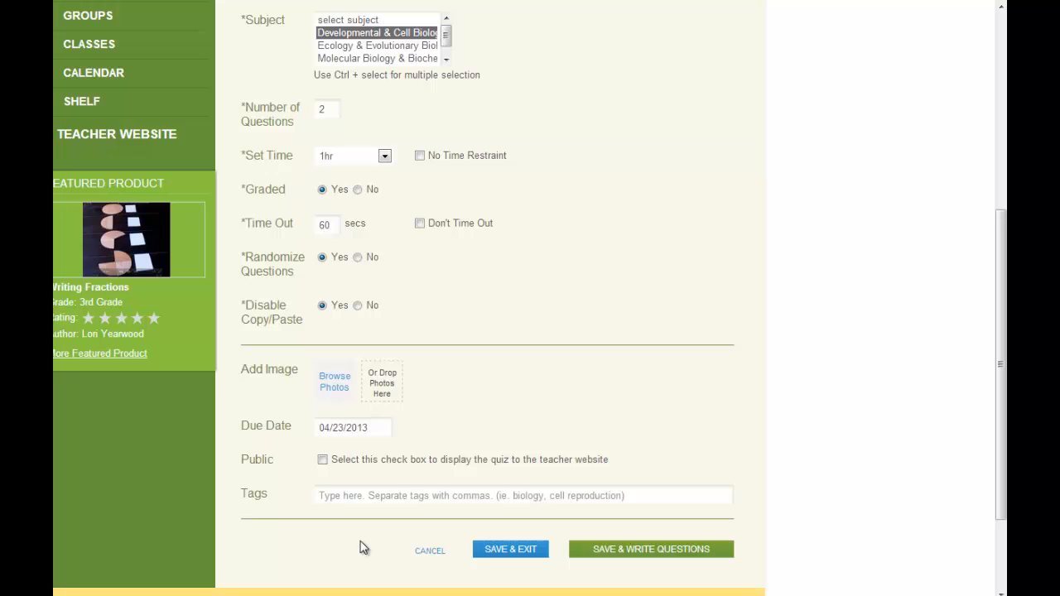
Tag the quiz "cell biology" and save it to continue with writing questions.
{"action": "left_click", "coordinate": [350, 499]}
{"action": "type", "text": "cell b"}
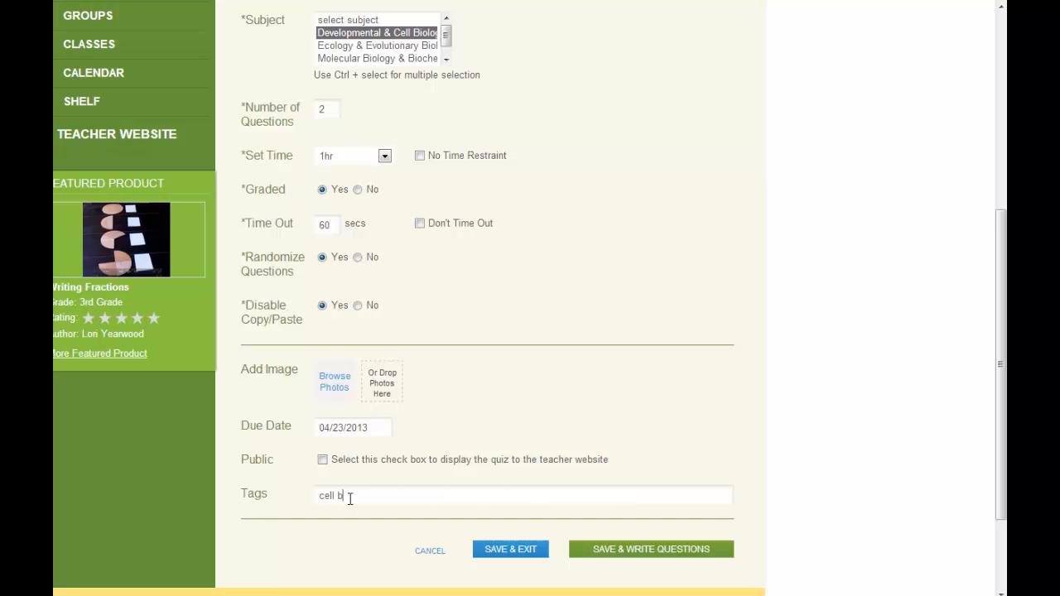
{"action": "type", "text": "iology"}
{"action": "left_click", "coordinate": [621, 549]}
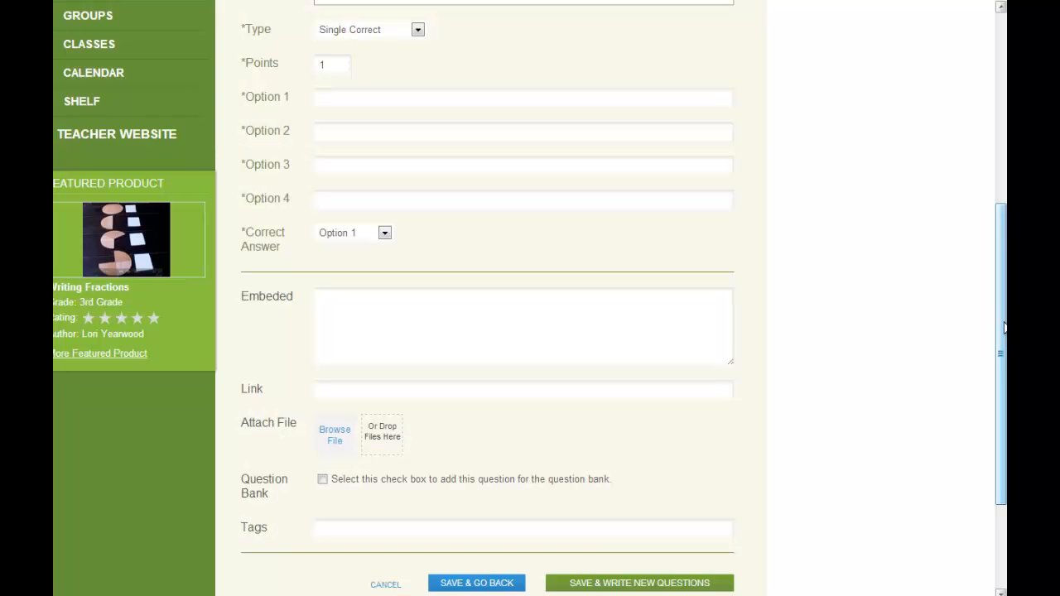
Write the first question, describing the cell membrane and ending "What is another name for the cell membrane?", keeping the Single Correct type.
{"action": "left_click_drag", "start_coordinate": [1002, 323], "coordinate": [996, 167]}
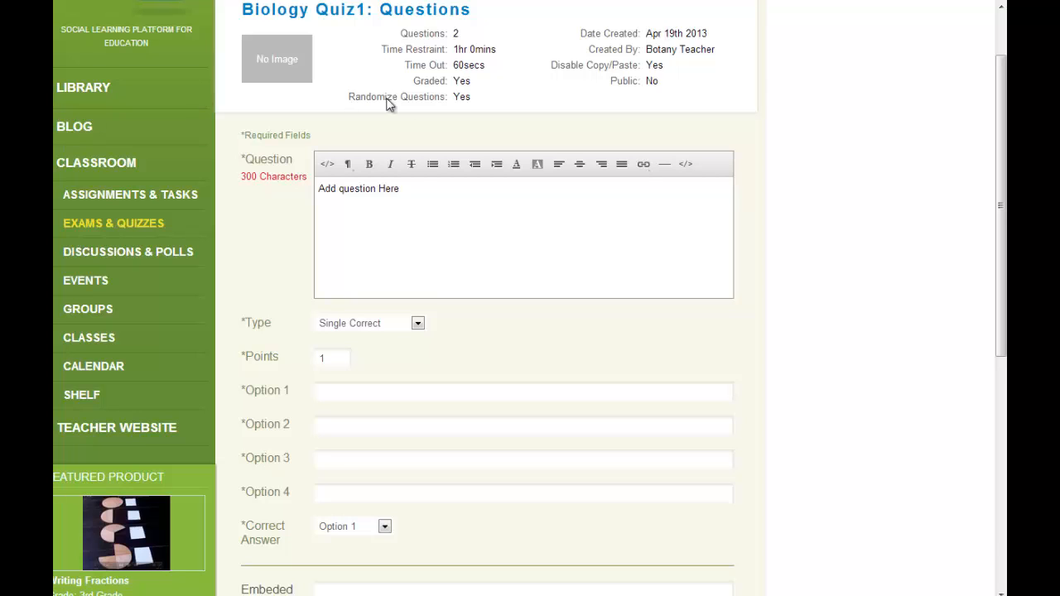
{"action": "triple_click", "coordinate": [395, 185]}
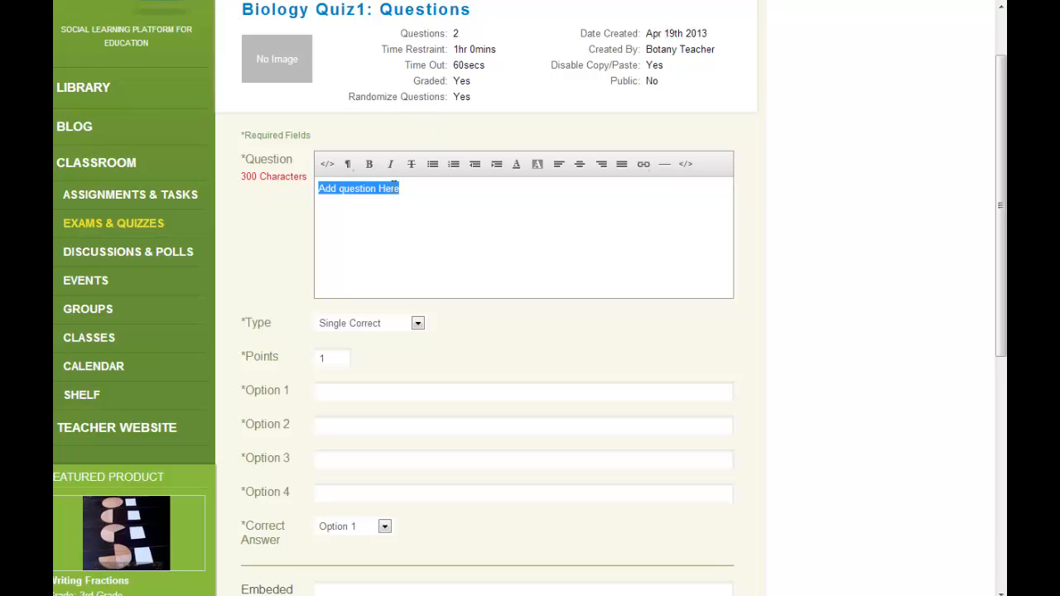
{"action": "type", "text": "The cell membrane is the outermost part of an animal cell, and, is situated underneath the cell wall in plant cells. What is another name for the cell membrane?"}
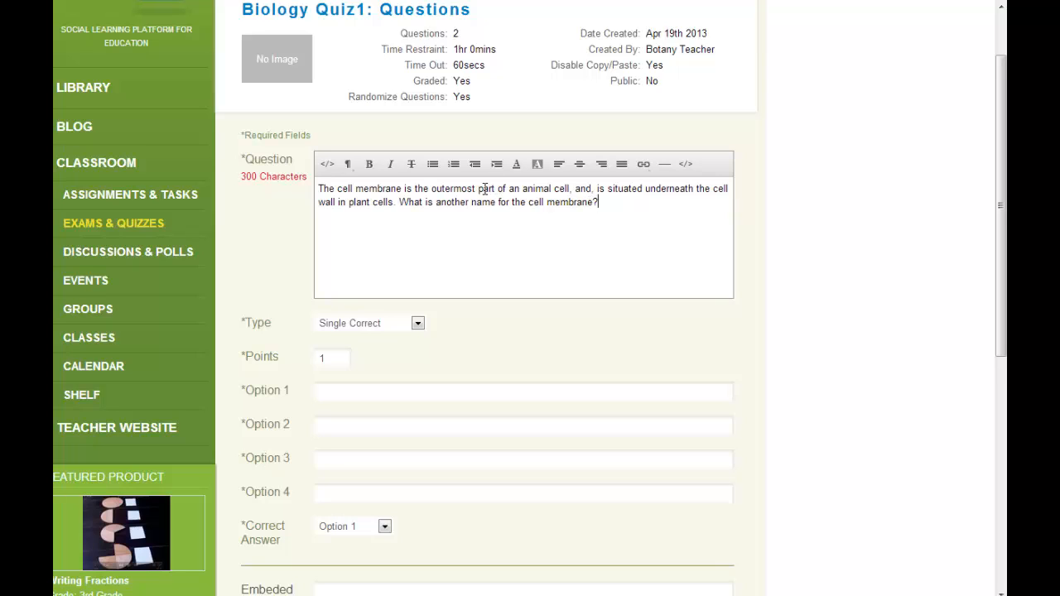
{"action": "left_click_drag", "start_coordinate": [478, 189], "coordinate": [577, 189]}
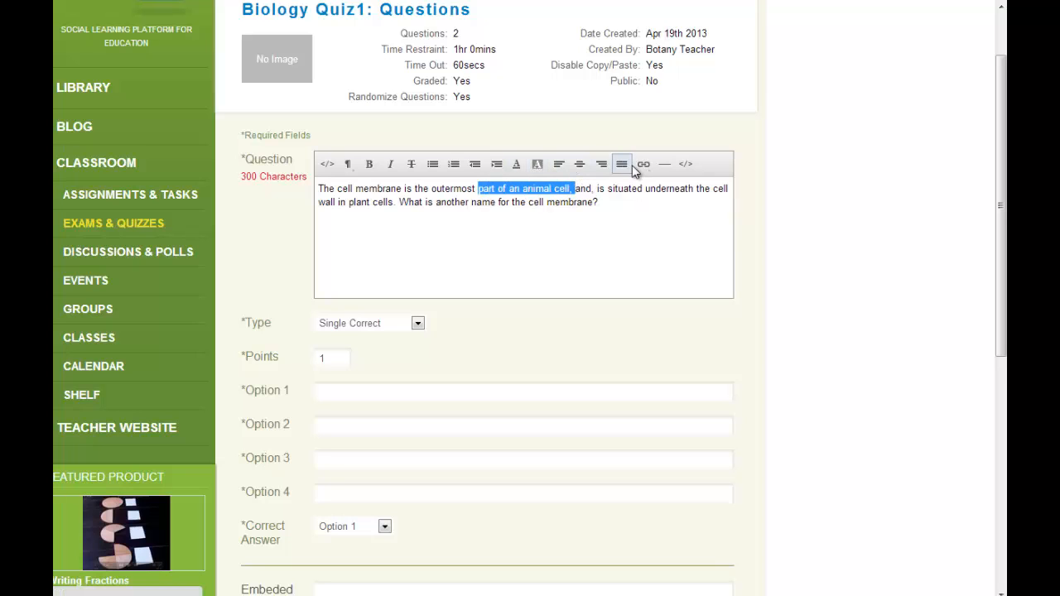
{"action": "left_click", "coordinate": [545, 214]}
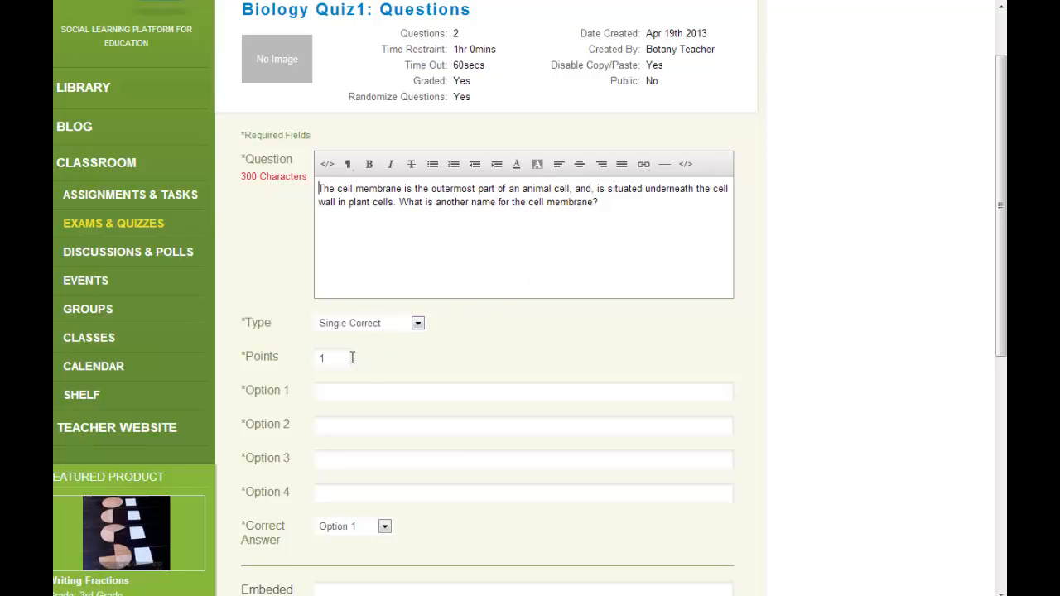
{"action": "left_click", "coordinate": [362, 330]}
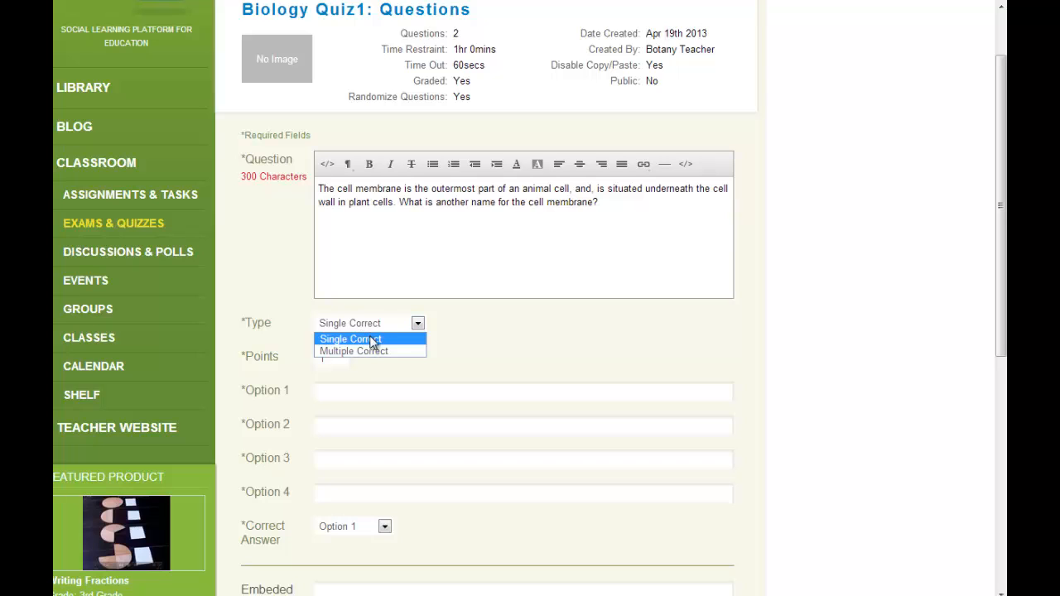
{"action": "left_click", "coordinate": [445, 353]}
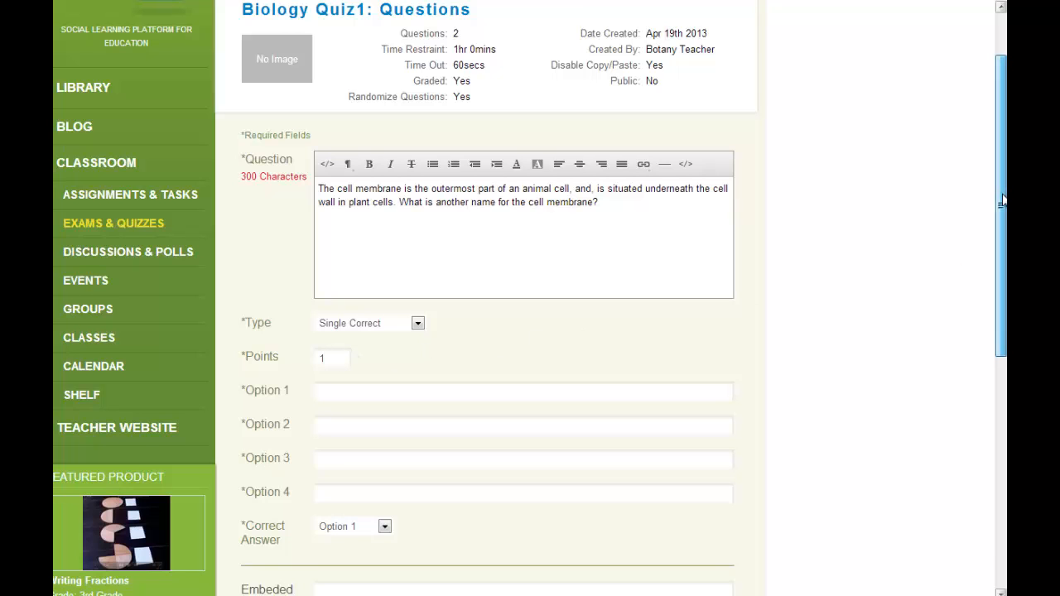
Fill options 1 to 4 with Liquid Membrane, Conjoint Membrane, Pastoral Membrane and Plasma Membrane, and set Option 4 as the correct answer.
{"action": "scroll", "coordinate": [838, 270], "scroll_direction": "down", "scroll_amount": 1}
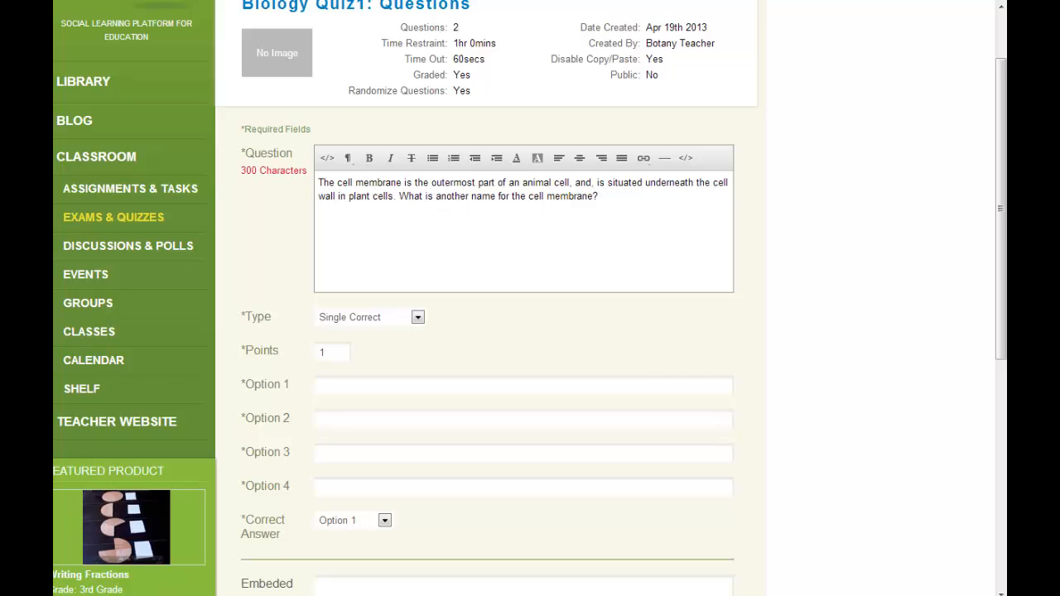
{"action": "left_click", "coordinate": [369, 384]}
{"action": "type", "text": "Liquid Membrane"}
{"action": "left_click", "coordinate": [347, 424]}
{"action": "type", "text": "Conjoint Membrane"}
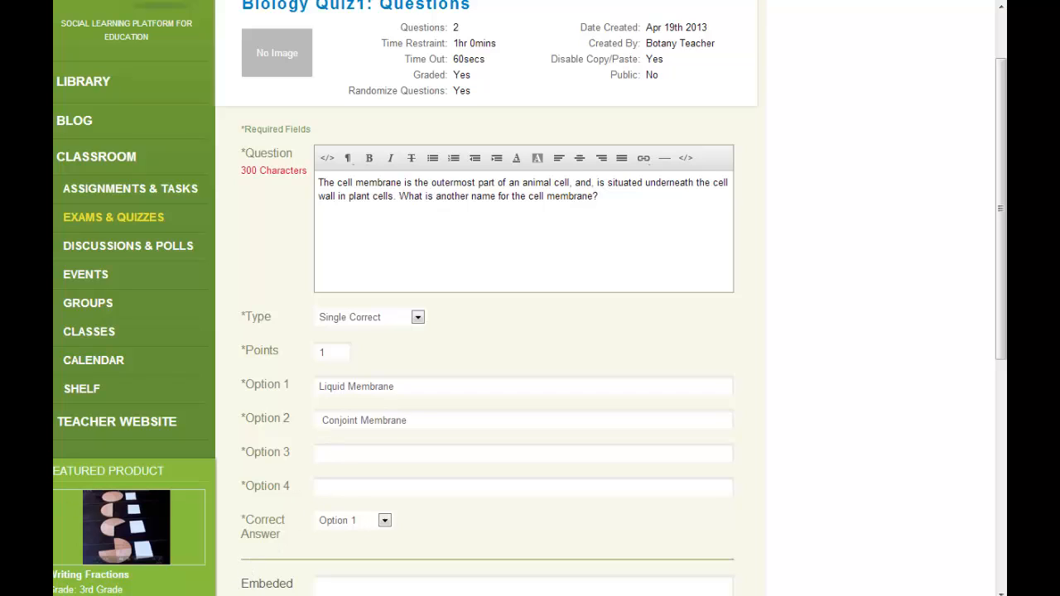
{"action": "left_click", "coordinate": [340, 452]}
{"action": "type", "text": "Pastoral Membrane"}
{"action": "left_click", "coordinate": [339, 487]}
{"action": "type", "text": "Plasma Membrane"}
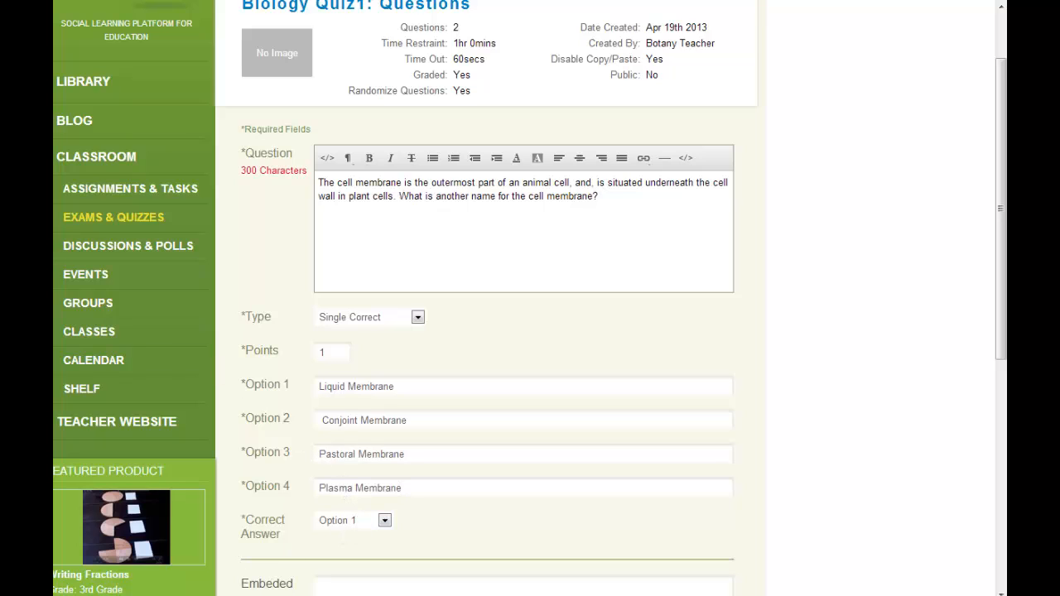
{"action": "left_click", "coordinate": [367, 522]}
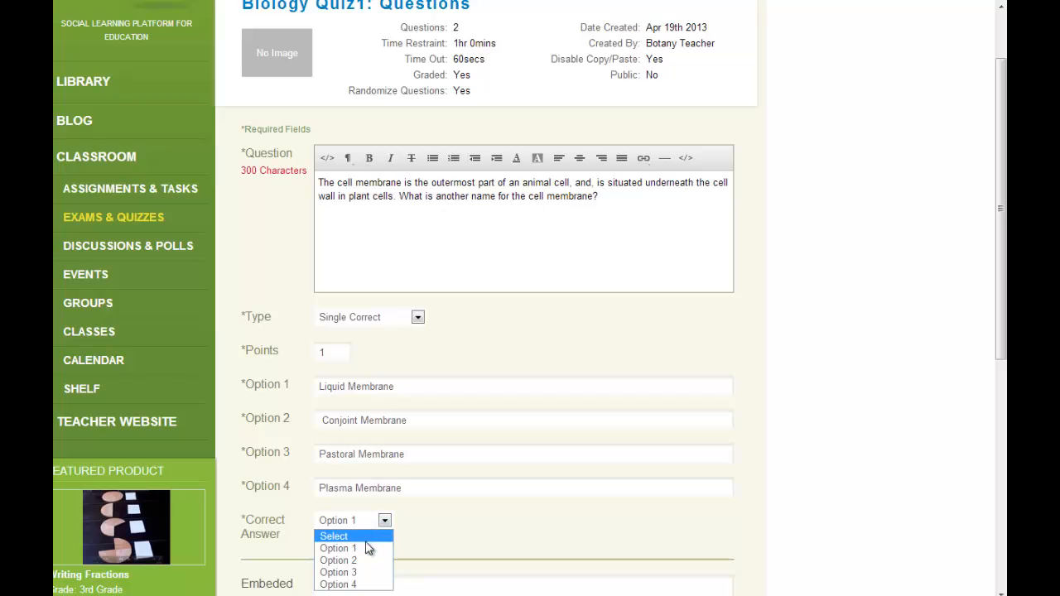
{"action": "left_click", "coordinate": [364, 583]}
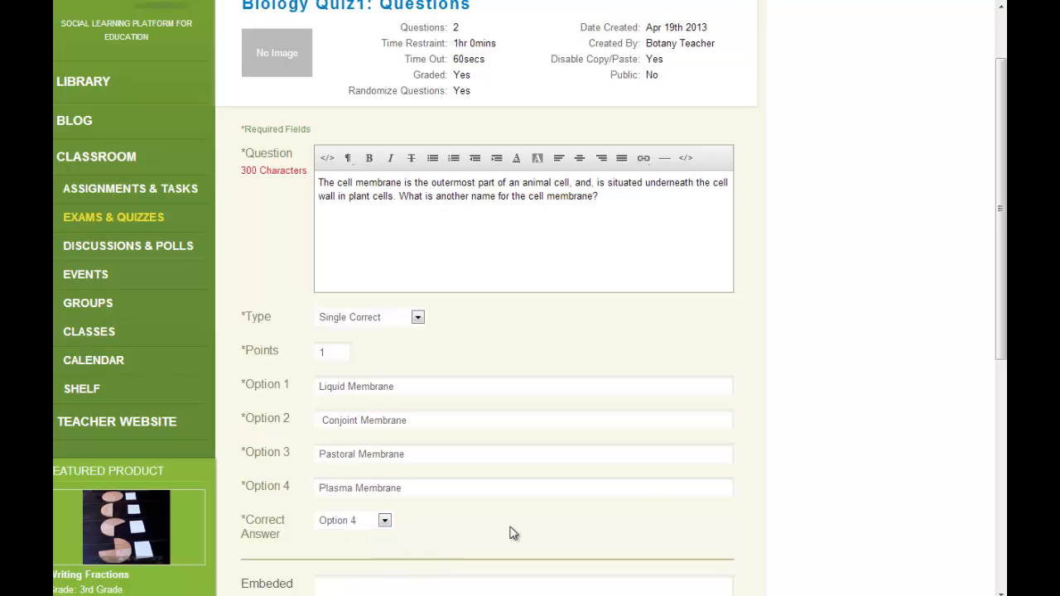
Close the Windows color scheme message without choosing any of its options.
{"action": "left_click_drag", "start_coordinate": [1000, 339], "coordinate": [990, 473]}
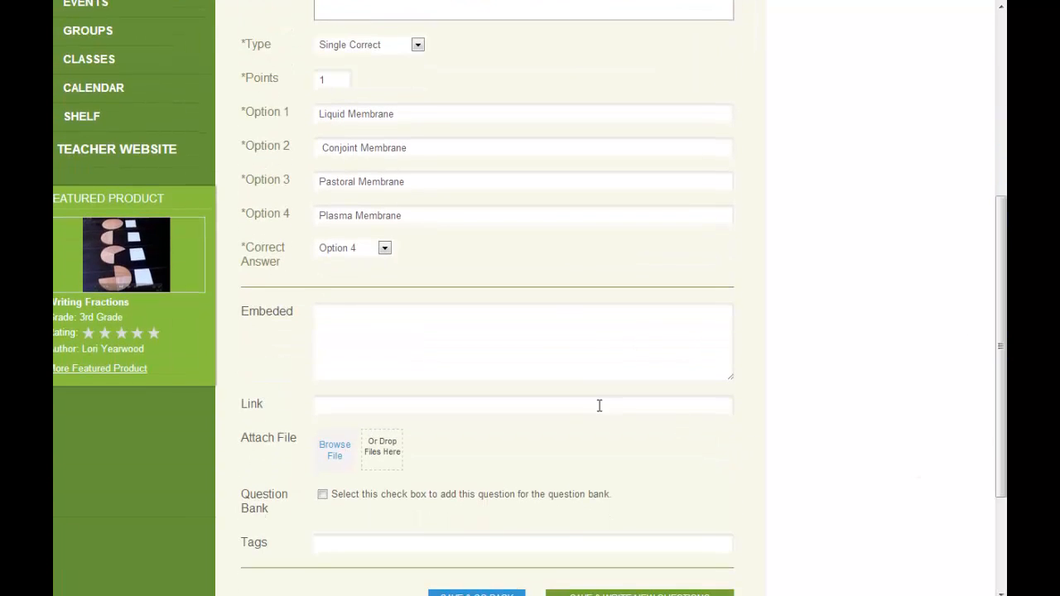
{"action": "left_click", "coordinate": [548, 372]}
{"action": "left_click", "coordinate": [508, 403]}
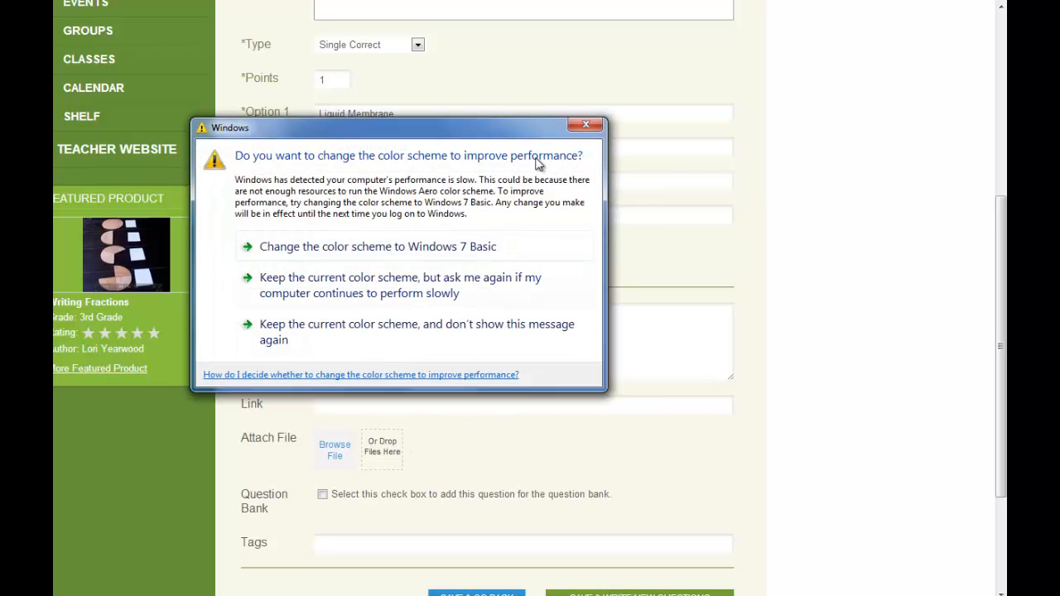
{"action": "left_click", "coordinate": [584, 125]}
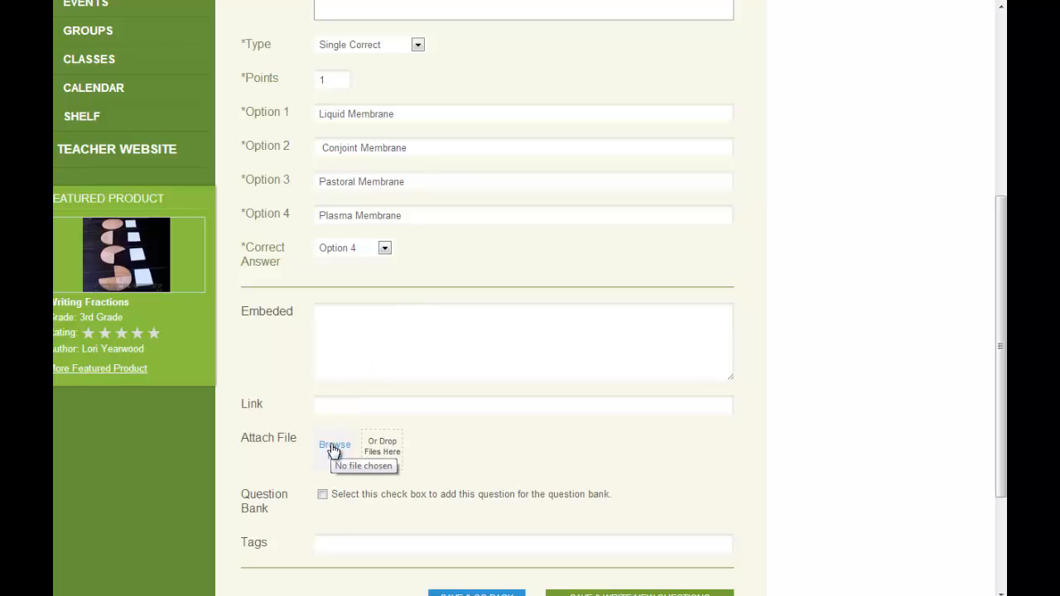
Add the question to the question bank with the tag "membrane", and save it to start a new question.
{"action": "left_click", "coordinate": [323, 495]}
{"action": "type", "text": "membrane"}
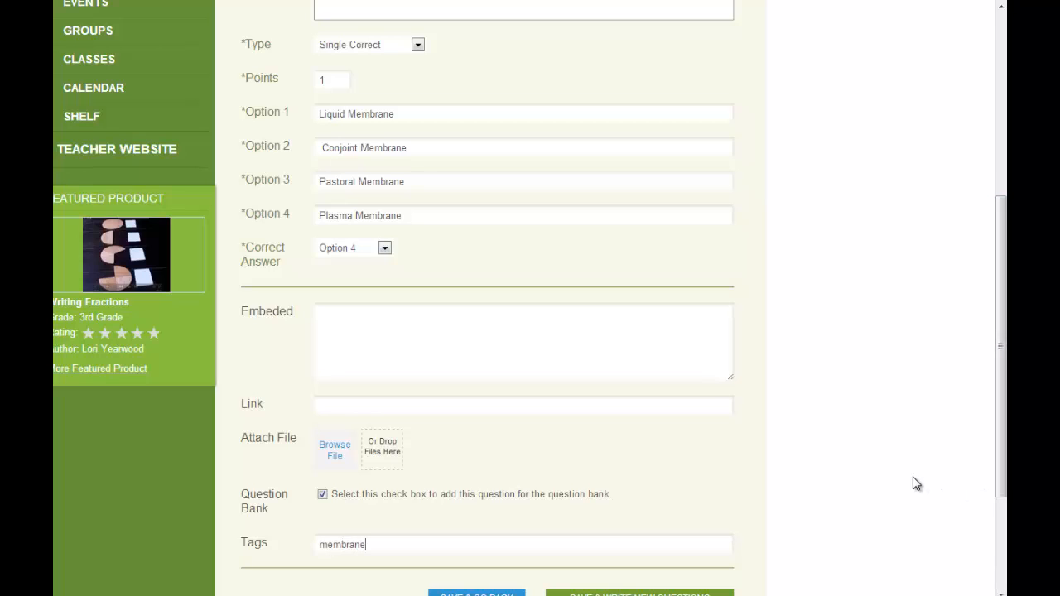
{"action": "scroll", "coordinate": [828, 480], "scroll_direction": "down", "scroll_amount": 3}
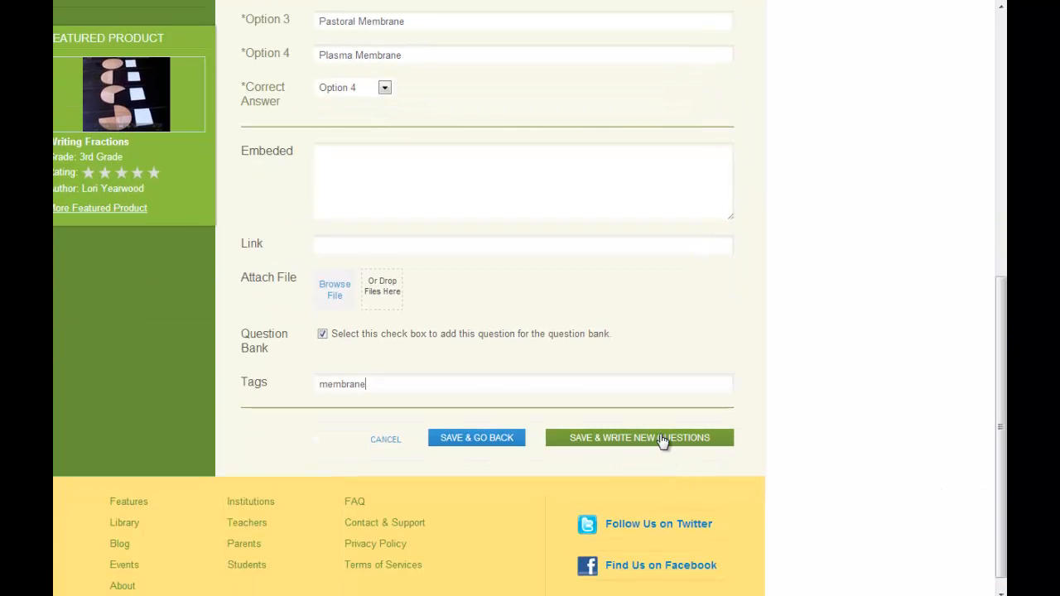
{"action": "left_click", "coordinate": [662, 442]}
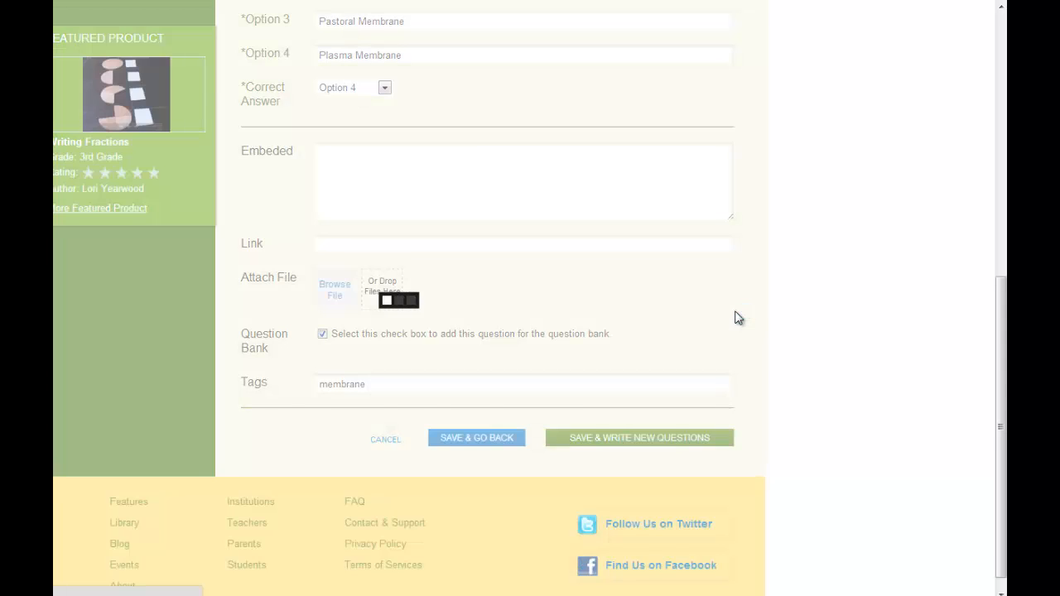
{"action": "left_click_drag", "start_coordinate": [999, 330], "coordinate": [996, 203]}
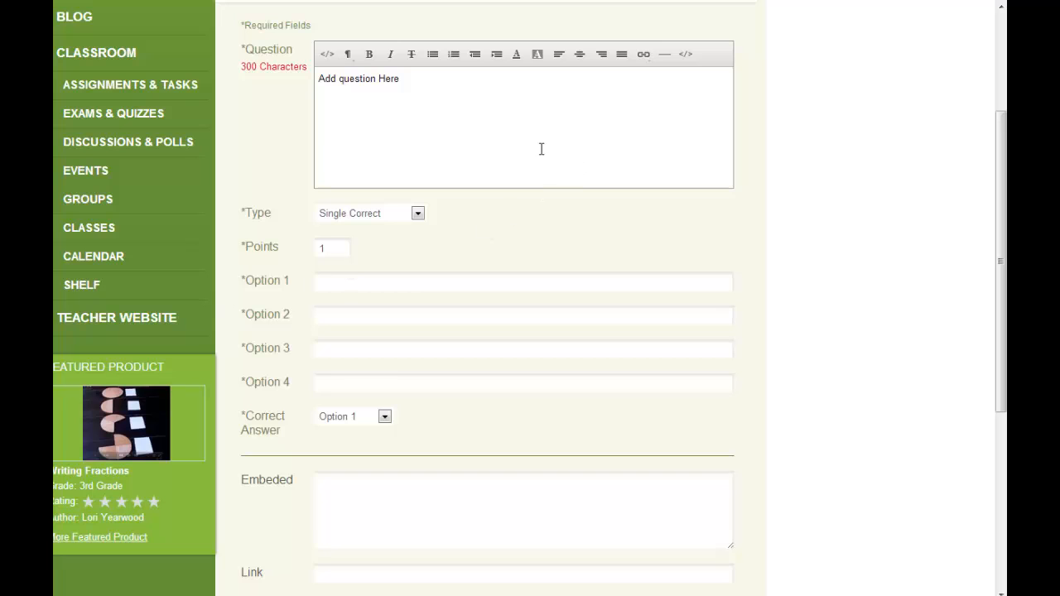
Write the second question on plant cell membrane channels, ending "What is the name given to these channels?", and set its points to 3.
{"action": "triple_click", "coordinate": [366, 84]}
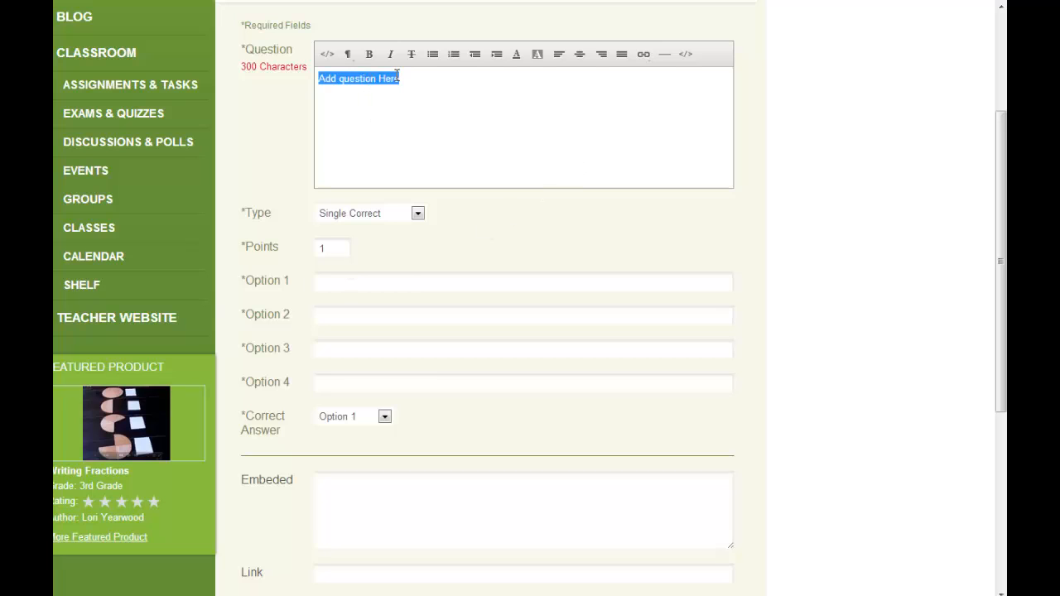
{"action": "type", "text": "In plant cells, the cell membrane is one of three things that form a channel by which substances can pass directly from one cell to the next. What is the name given to these channels?"}
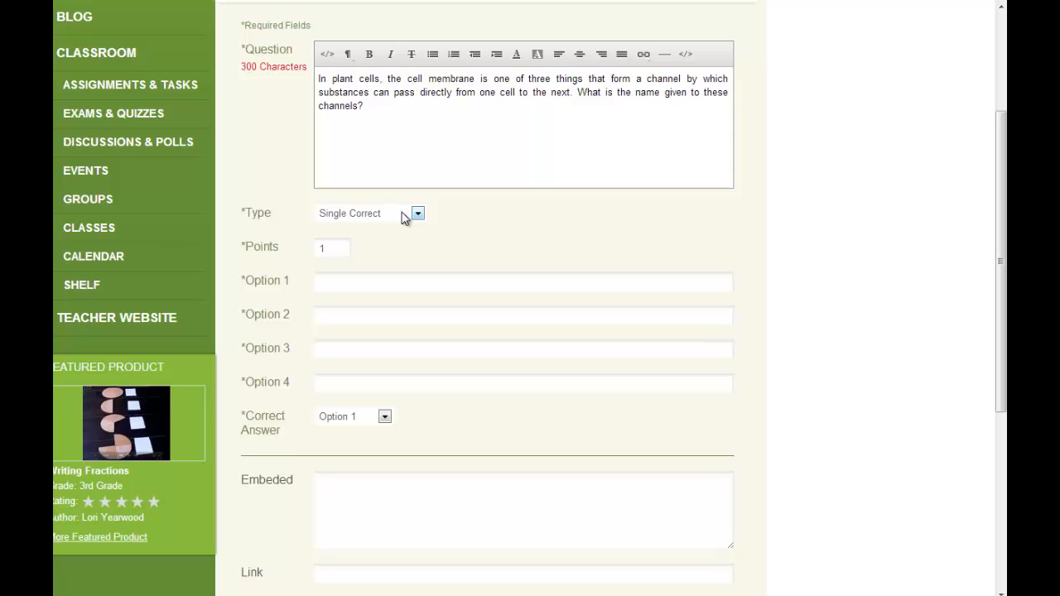
{"action": "left_click_drag", "start_coordinate": [341, 249], "coordinate": [304, 259]}
{"action": "type", "text": "3"}
Add the line "Watch this video to answer this question" below the question text, separated by a blank line.
{"action": "left_click", "coordinate": [415, 112]}
{"action": "key", "text": "Caps_Lock"}
{"action": "type", "text": "W"}
{"action": "key", "text": "Caps_Lock"}
{"action": "type", "text": "atch this "}
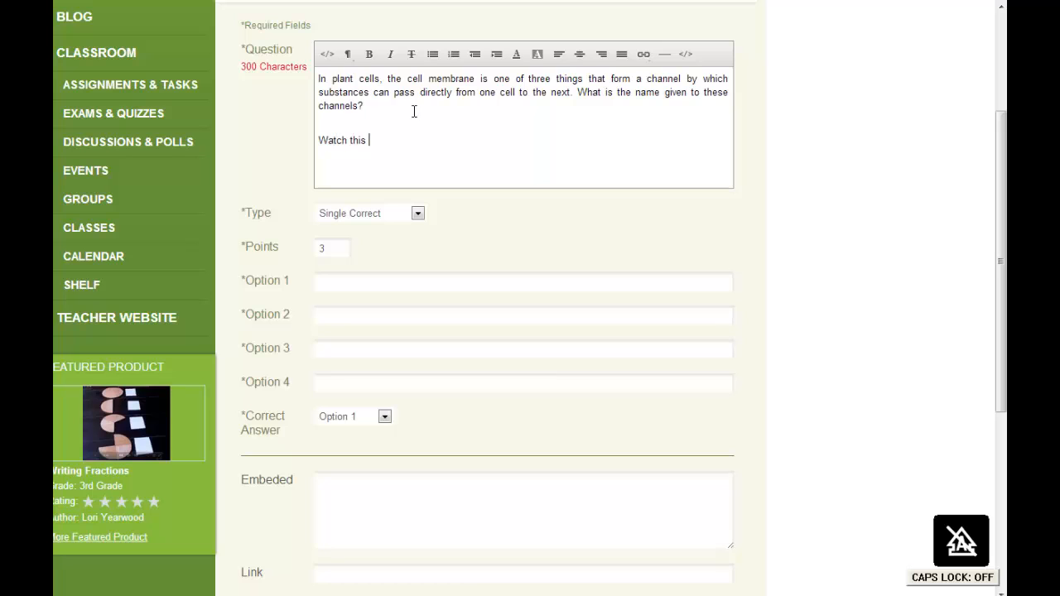
{"action": "type", "text": "video to "}
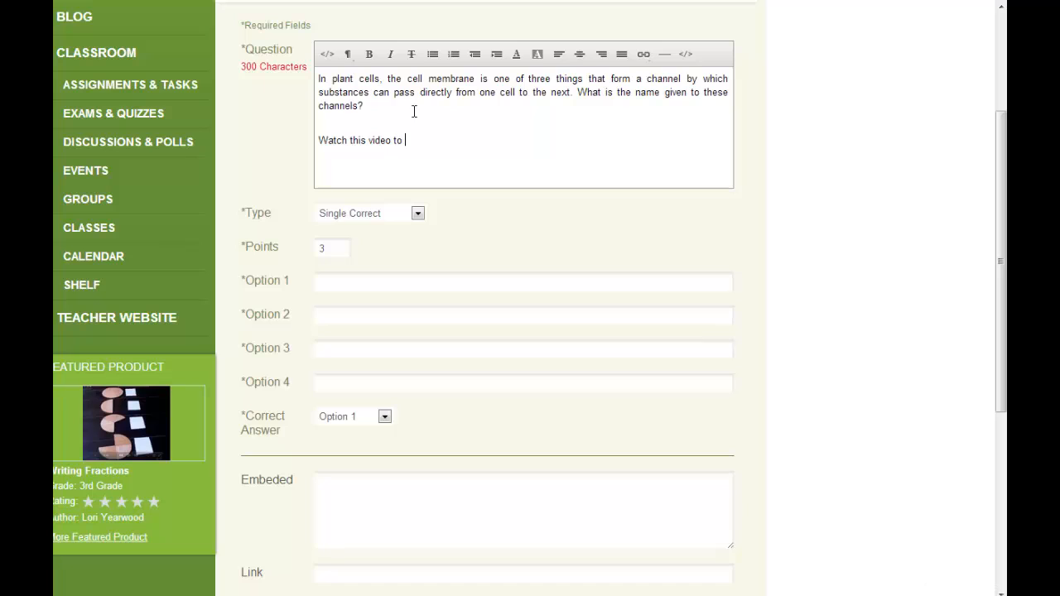
{"action": "type", "text": "answer this question"}
Fill options 1 to 4 with Plasmodesmata, Chlorodesmata, Thylodesmata and Mitodesmata, keeping Option 1 as the correct answer.
{"action": "left_click", "coordinate": [392, 276]}
{"action": "left_click", "coordinate": [405, 285]}
{"action": "type", "text": "Plasmodesmata"}
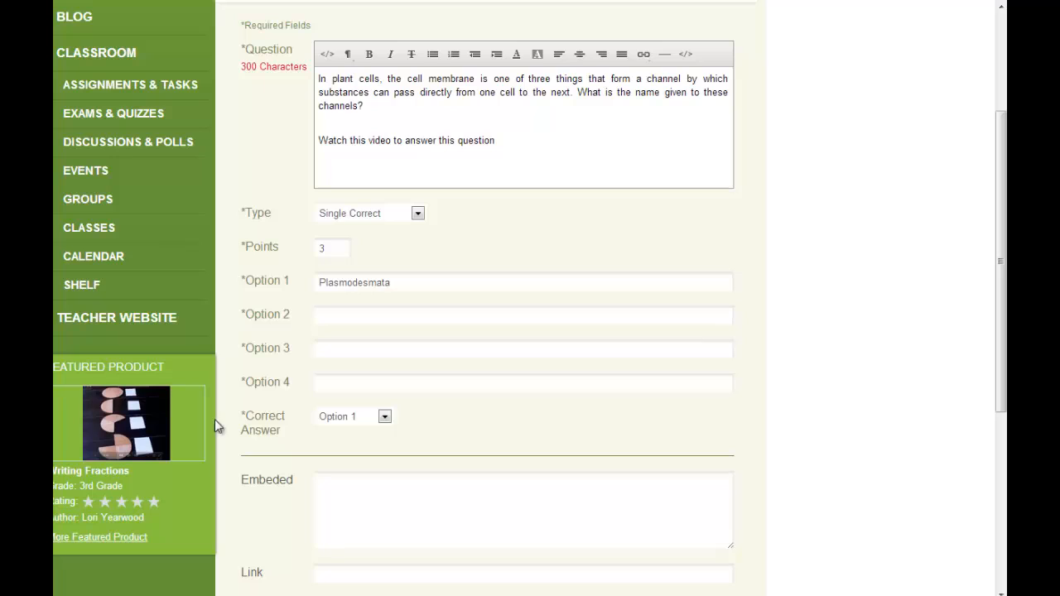
{"action": "left_click", "coordinate": [372, 317]}
{"action": "type", "text": "Chlorodesmata"}
{"action": "left_click", "coordinate": [454, 349]}
{"action": "type", "text": "Thylodesmata"}
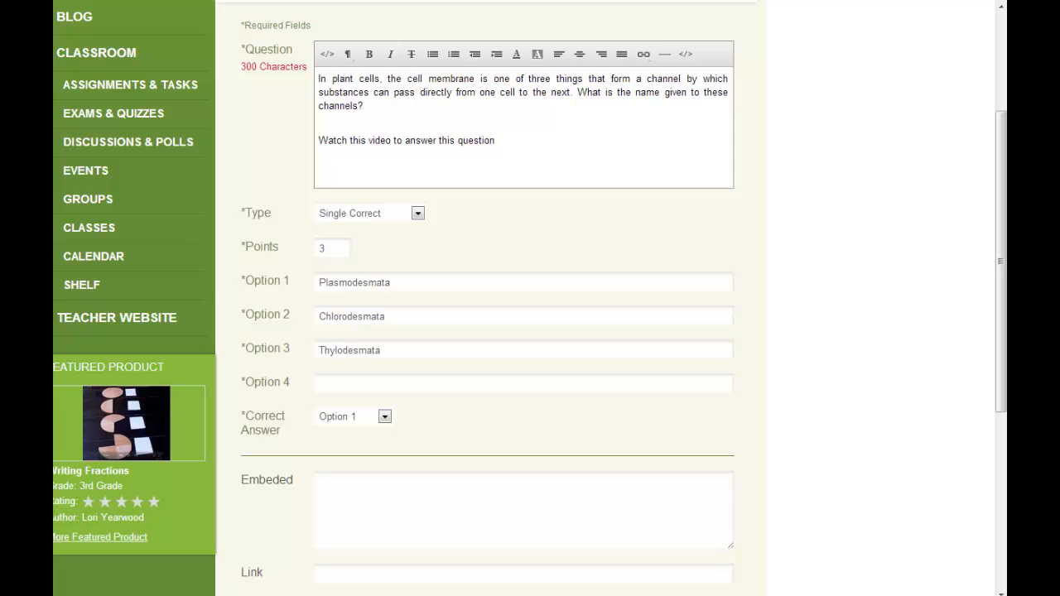
{"action": "left_click", "coordinate": [393, 388]}
{"action": "type", "text": "Mitodesmata"}
{"action": "left_click", "coordinate": [361, 419]}
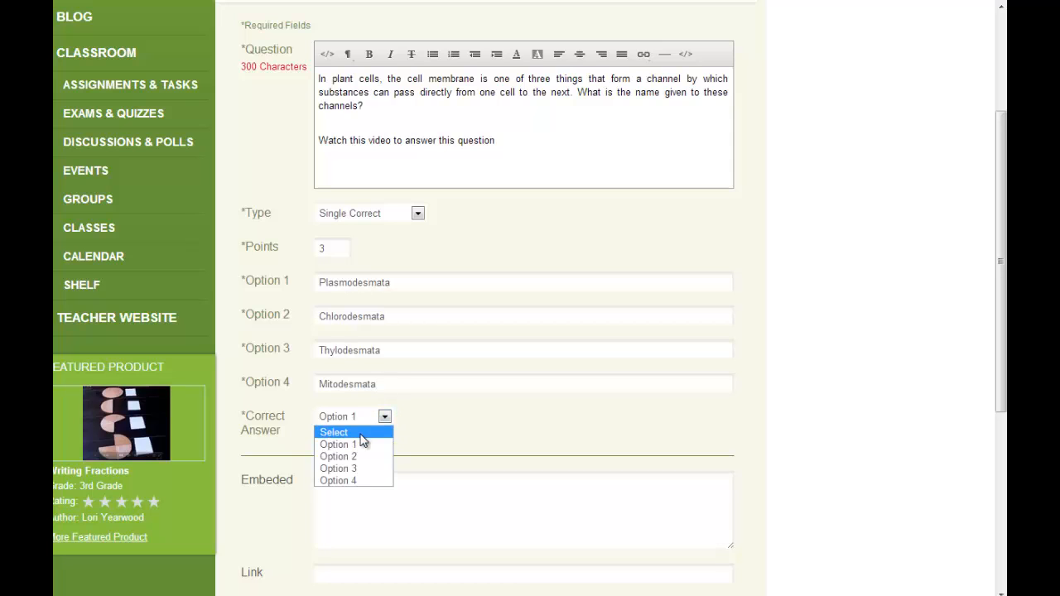
Embed the YouTube video PiQW-VE1QoQ in the question with iframe code 420 wide and 315 high, rel=0, frameborder 0 and allowfullscreen.
{"action": "left_click", "coordinate": [362, 516]}
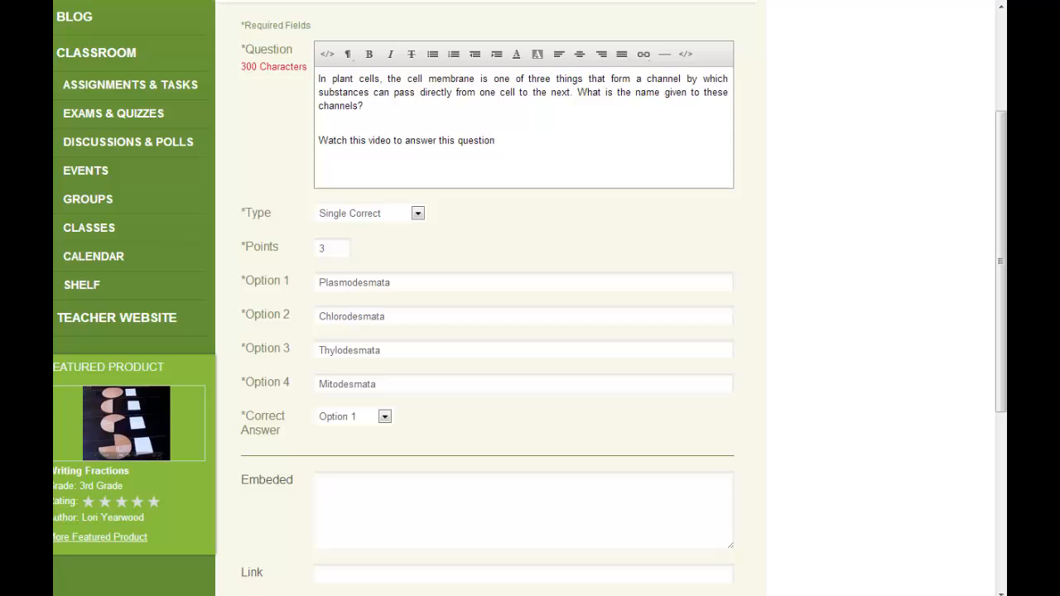
{"action": "type", "text": "<iframe width=\"420\" height=\"315\" src=\"http://www.youtube.com/embed/PiQW-VE1QoQ?rel=0\" frameborder=\"0\" allowfullscreen></iframe>"}
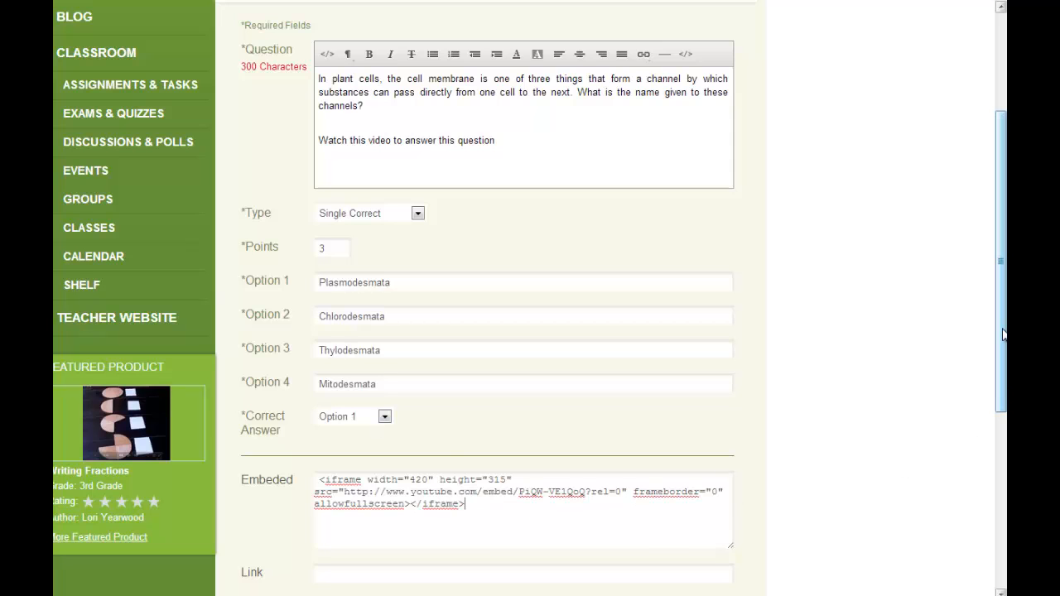
Tag the question with "cells, channels" and save it, returning to the quiz list.
{"action": "left_click_drag", "start_coordinate": [1002, 334], "coordinate": [993, 454]}
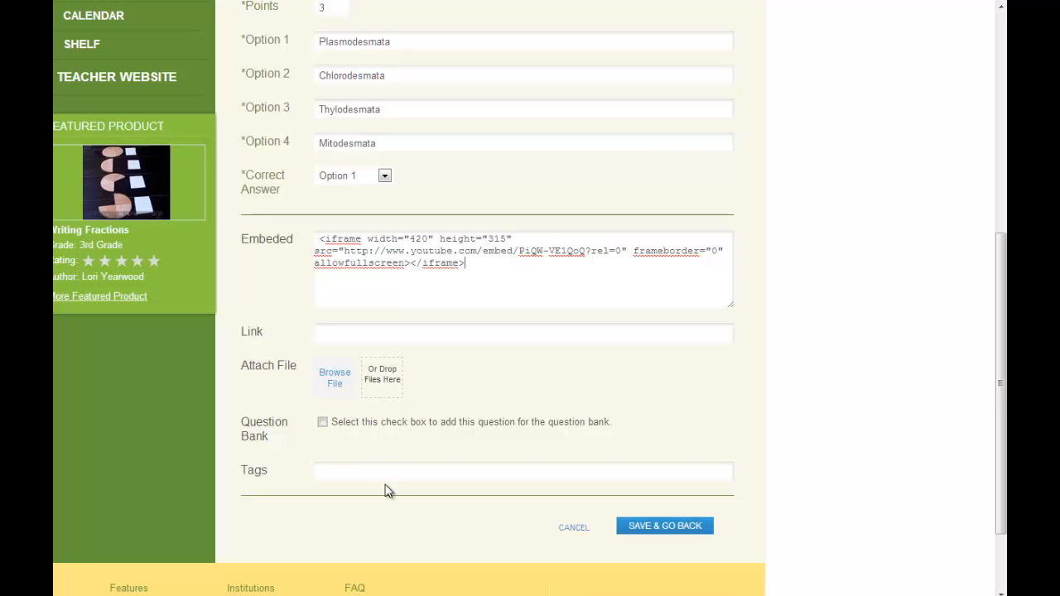
{"action": "mouse_move", "coordinate": [1003, 346]}
{"action": "left_mouse_down"}
{"action": "mouse_move", "coordinate": [994, 221]}
{"action": "mouse_move", "coordinate": [999, 298]}
{"action": "mouse_move", "coordinate": [1004, 215]}
{"action": "mouse_move", "coordinate": [1001, 337]}
{"action": "left_mouse_up"}
{"action": "left_click", "coordinate": [433, 491]}
{"action": "type", "text": "c"}
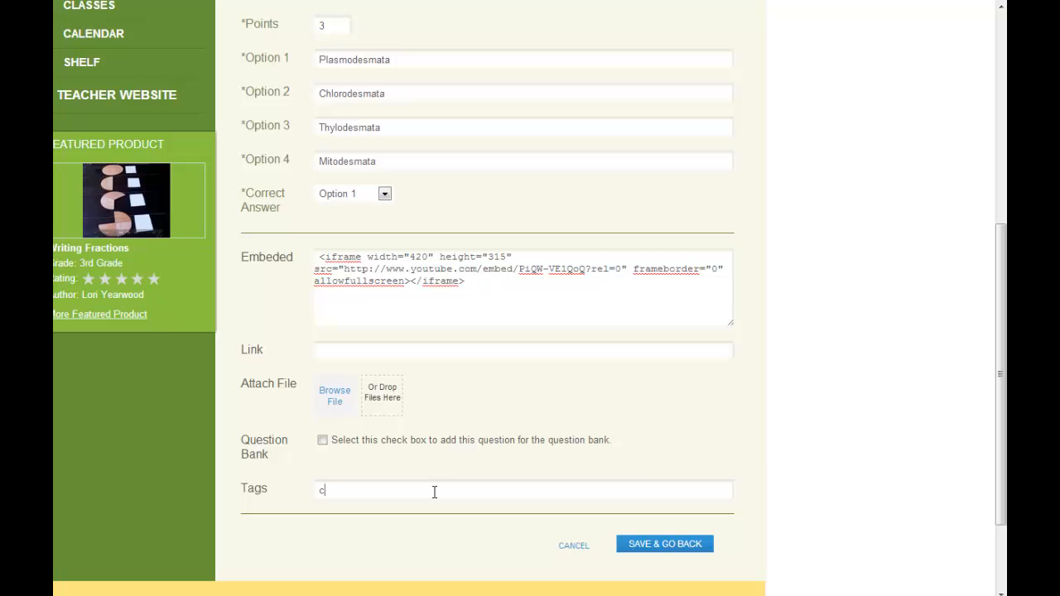
{"action": "type", "text": "ells, channels"}
{"action": "left_click", "coordinate": [678, 550]}
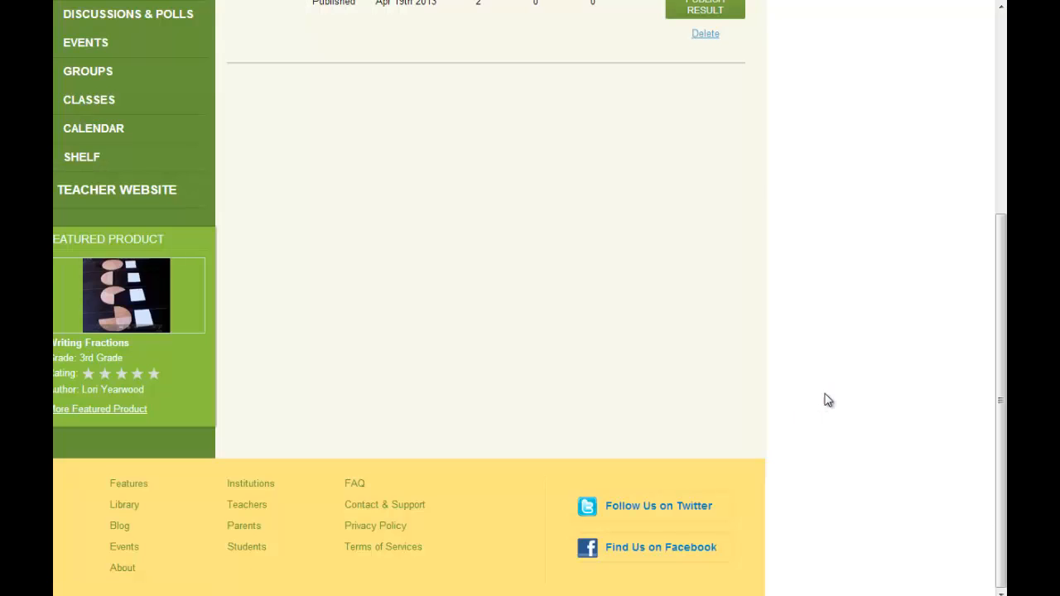
Review the status, details and question list of Biology Quiz1, and return to the quiz list.
{"action": "left_click", "coordinate": [1005, 126]}
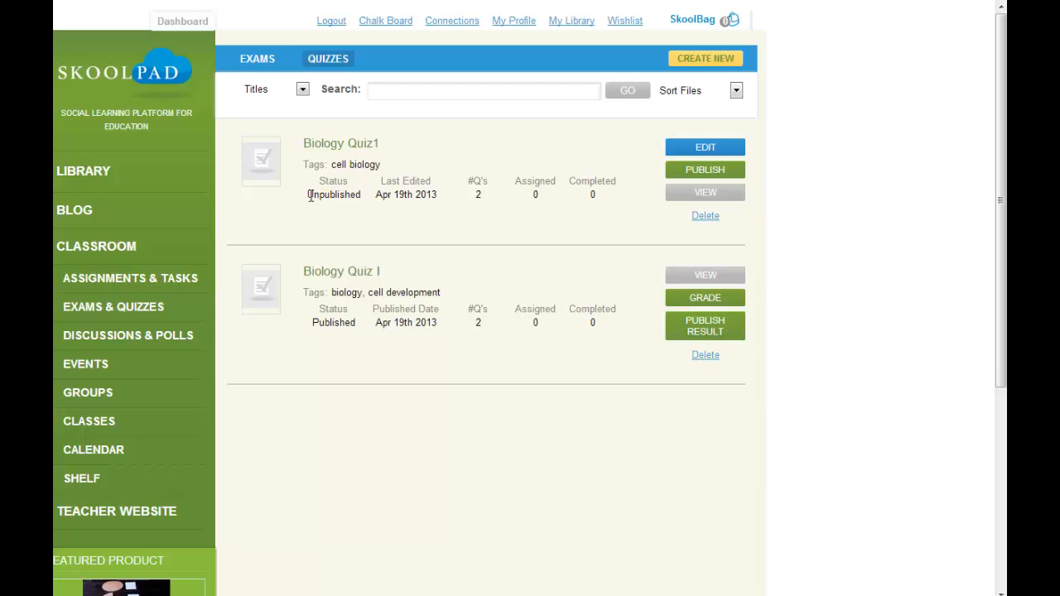
{"action": "left_click_drag", "start_coordinate": [309, 194], "coordinate": [346, 195]}
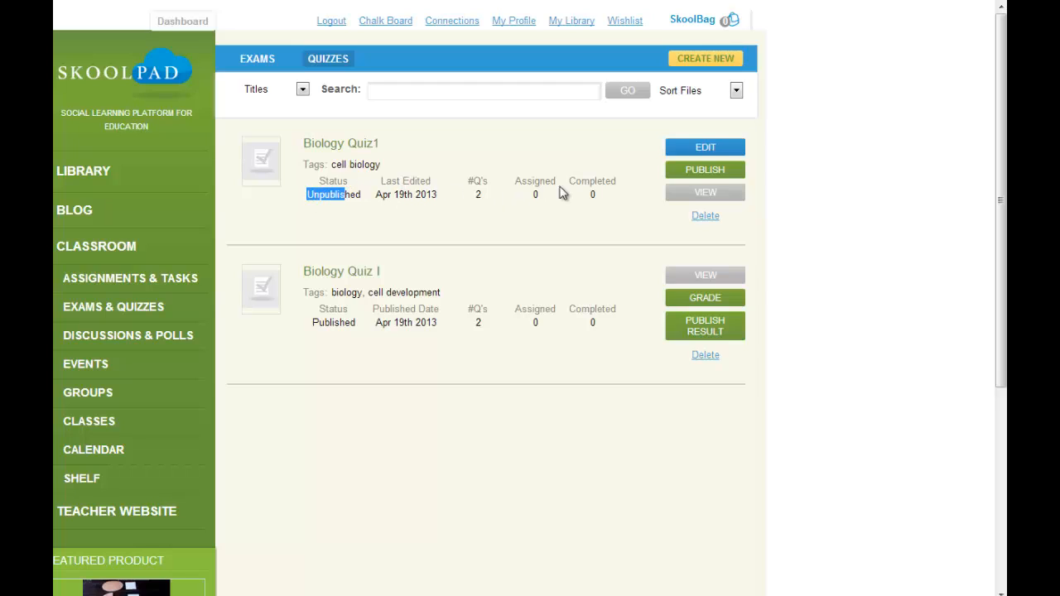
{"action": "left_click", "coordinate": [700, 197]}
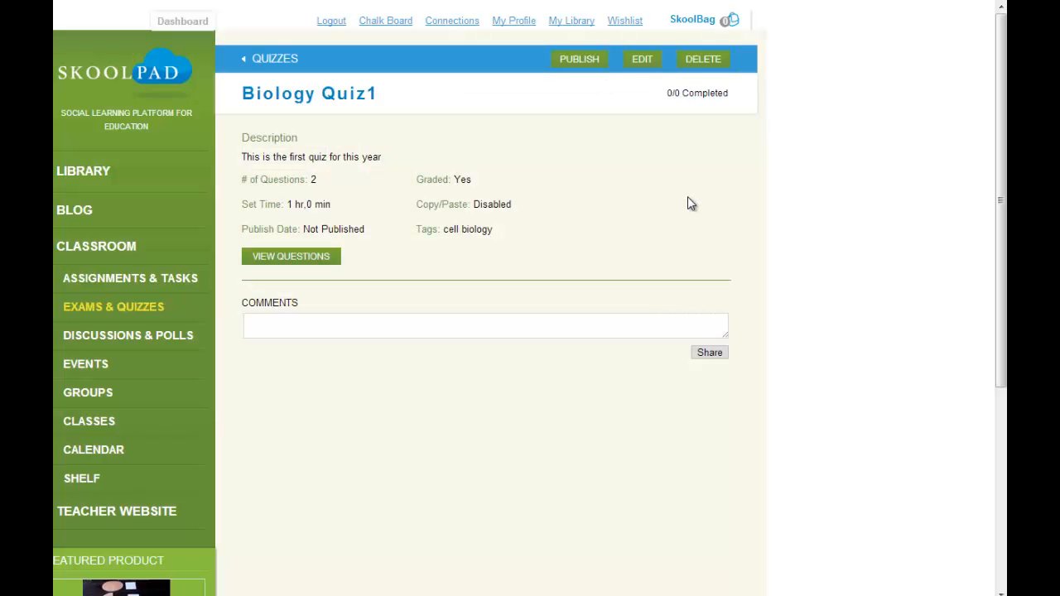
{"action": "left_click", "coordinate": [275, 259]}
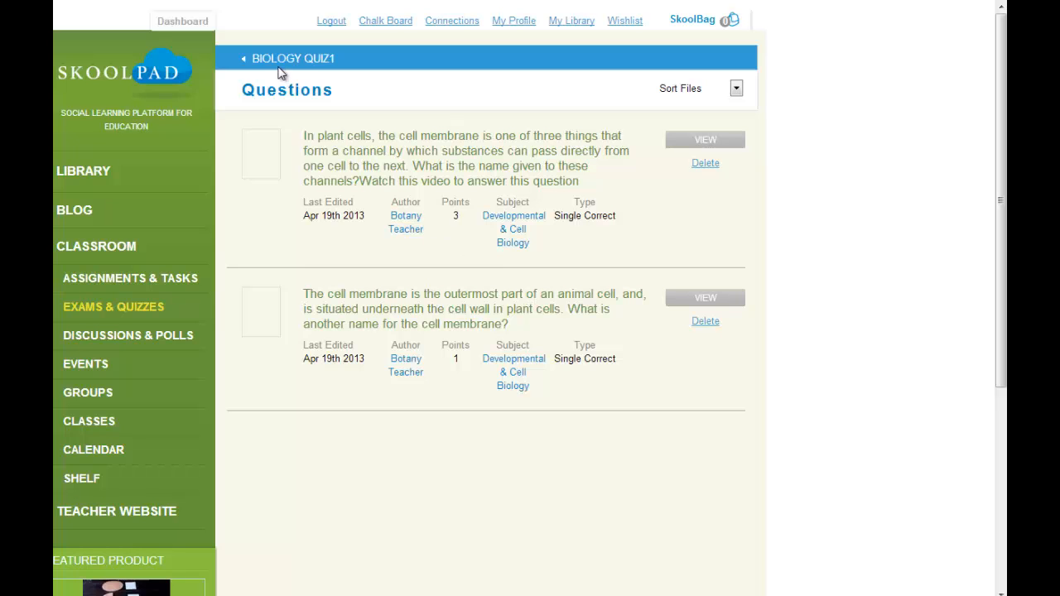
{"action": "left_click", "coordinate": [274, 61]}
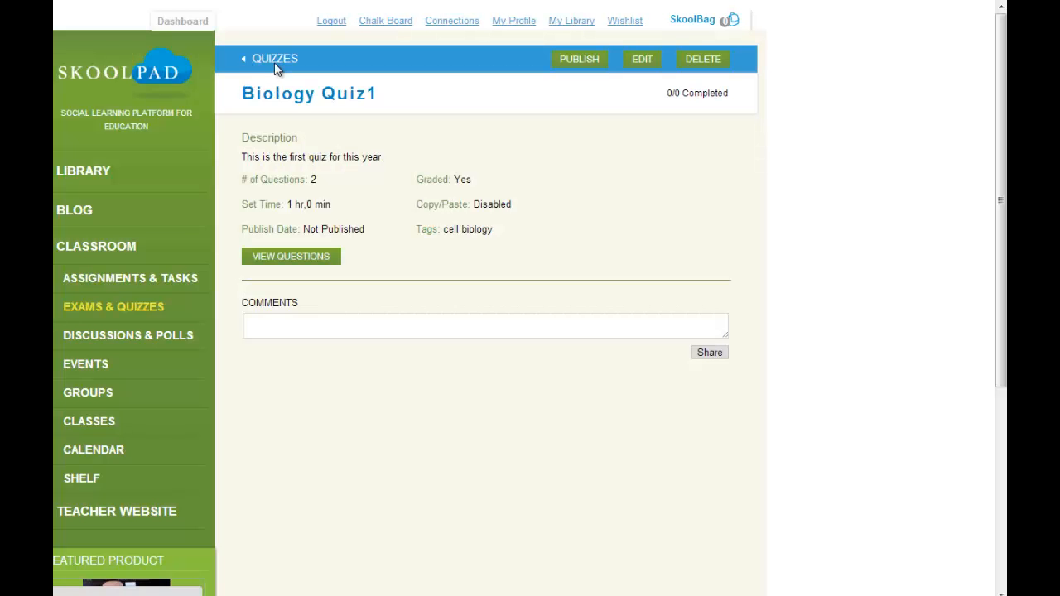
{"action": "left_click", "coordinate": [274, 60]}
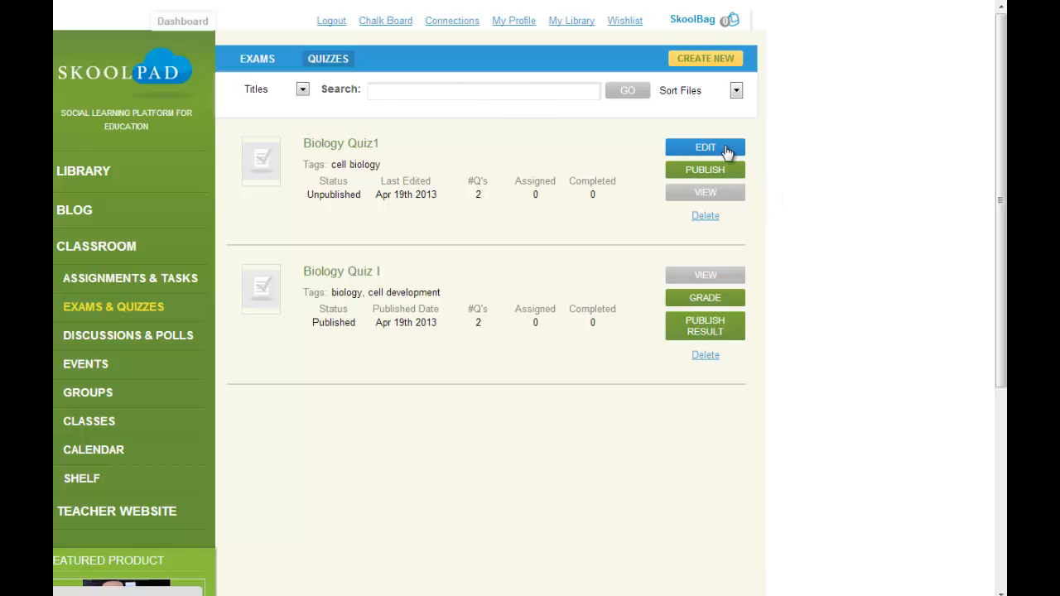
Publish Biology Quiz1 and share it with the Molecular Biology class.
{"action": "left_click", "coordinate": [727, 172]}
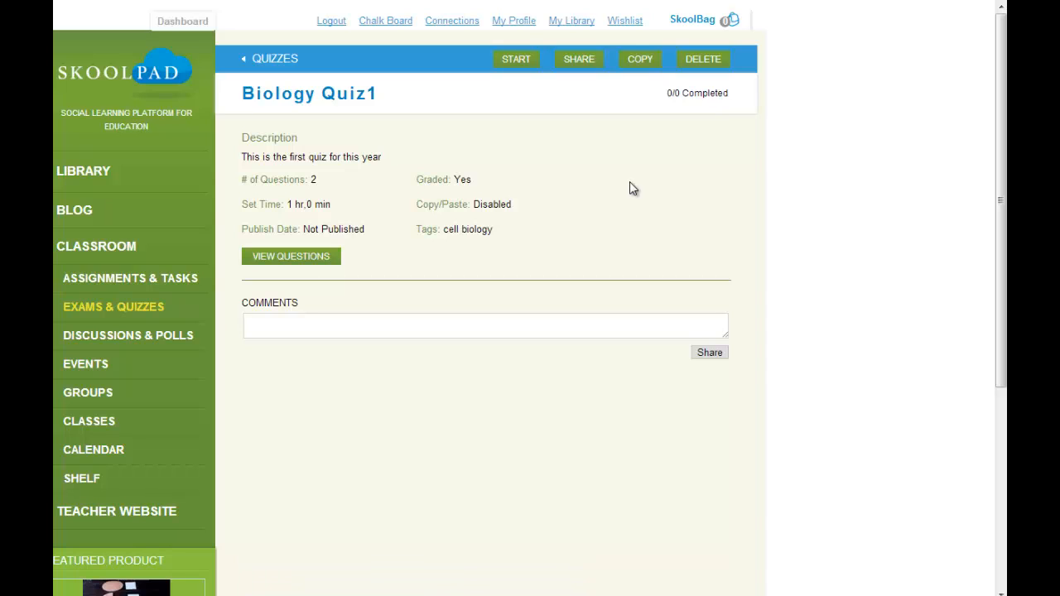
{"action": "left_click", "coordinate": [593, 59]}
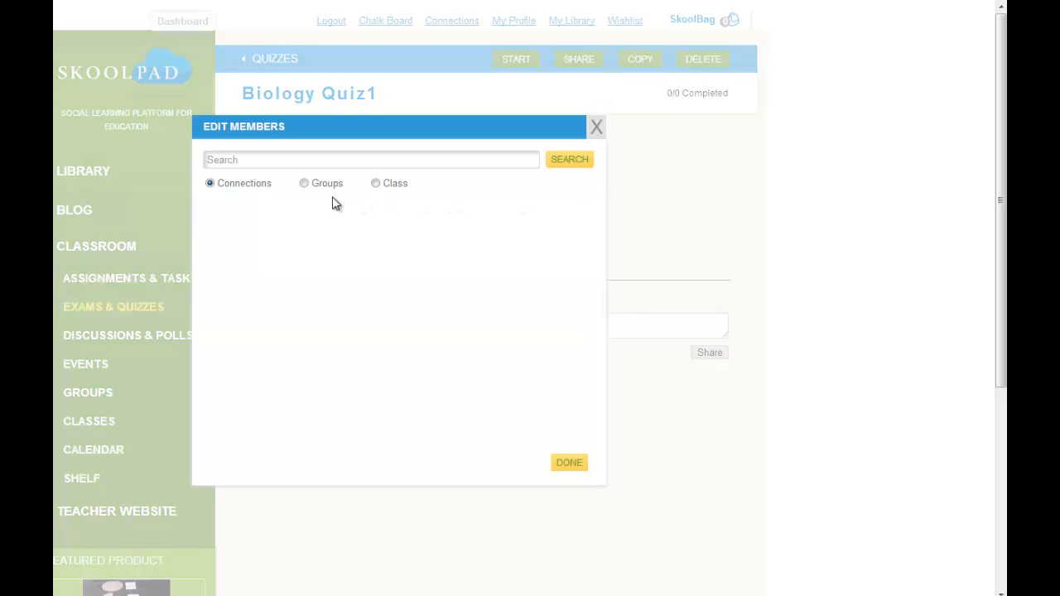
{"action": "left_click", "coordinate": [375, 183]}
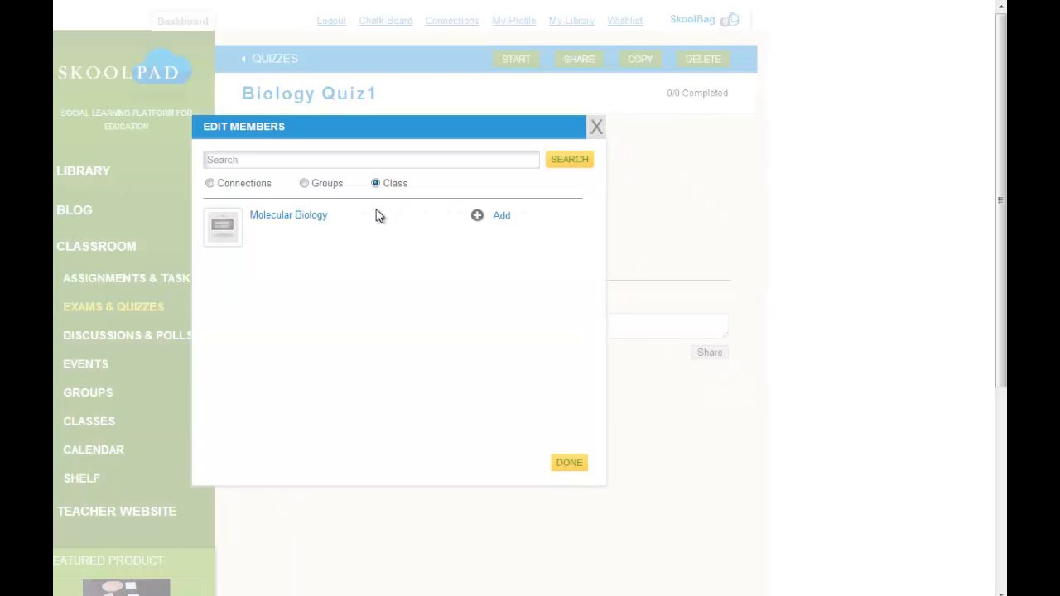
{"action": "left_click", "coordinate": [304, 183]}
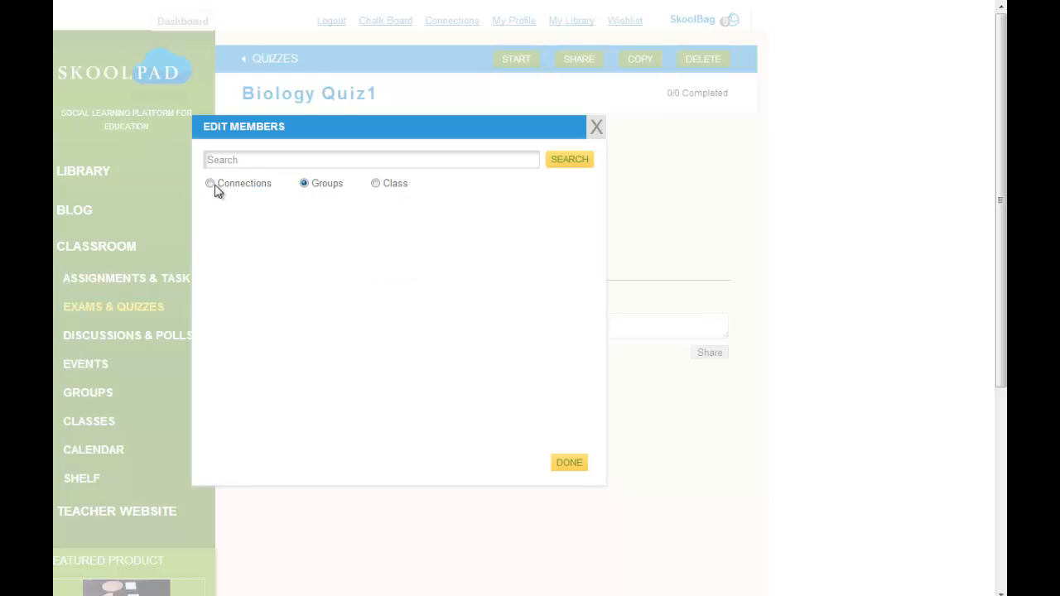
{"action": "left_click", "coordinate": [210, 184]}
{"action": "left_click", "coordinate": [375, 183]}
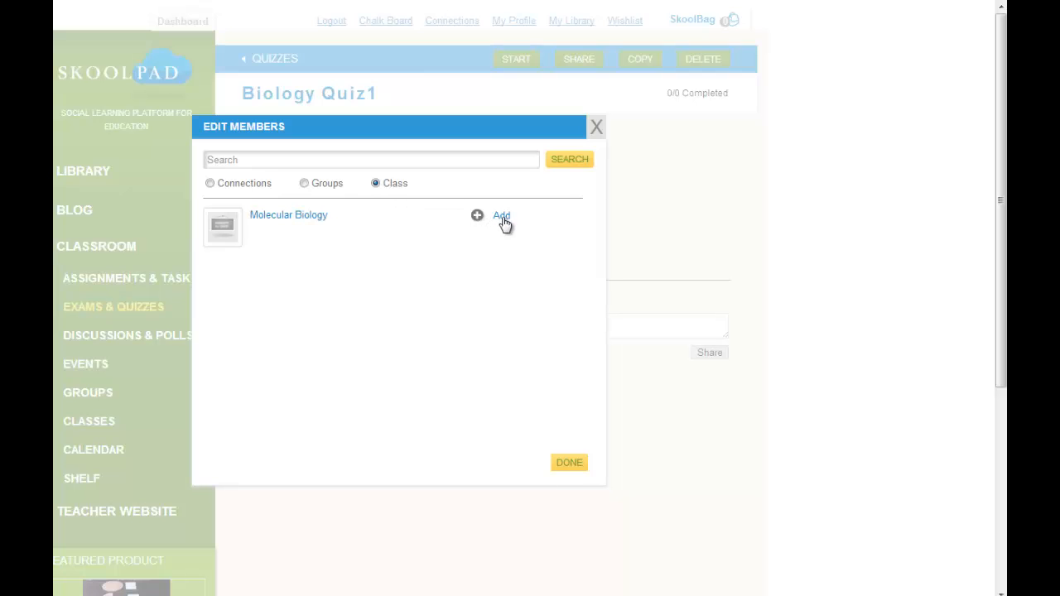
{"action": "left_click", "coordinate": [504, 222]}
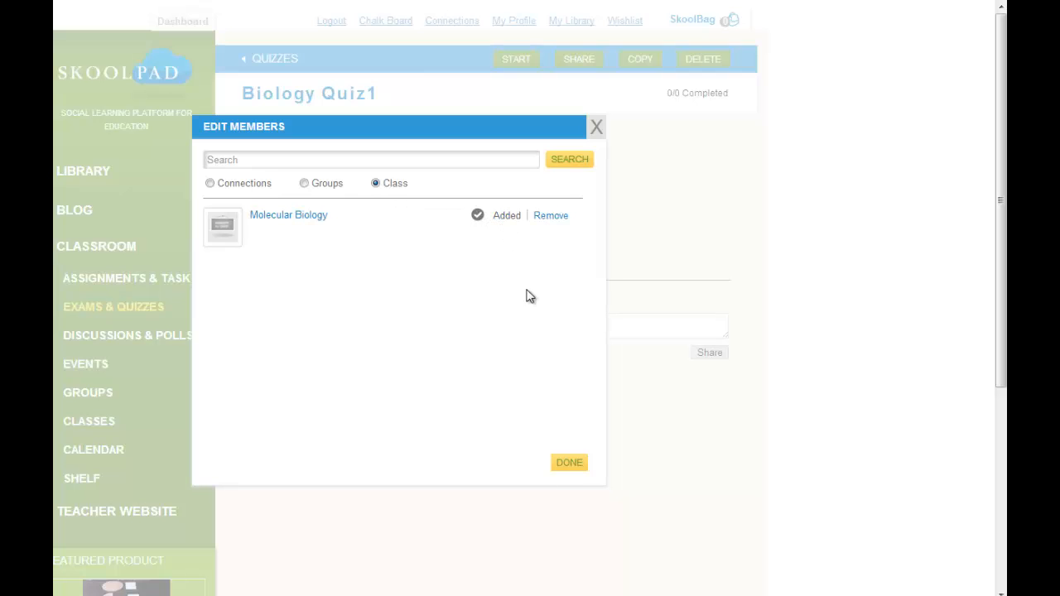
{"action": "left_click", "coordinate": [568, 463]}
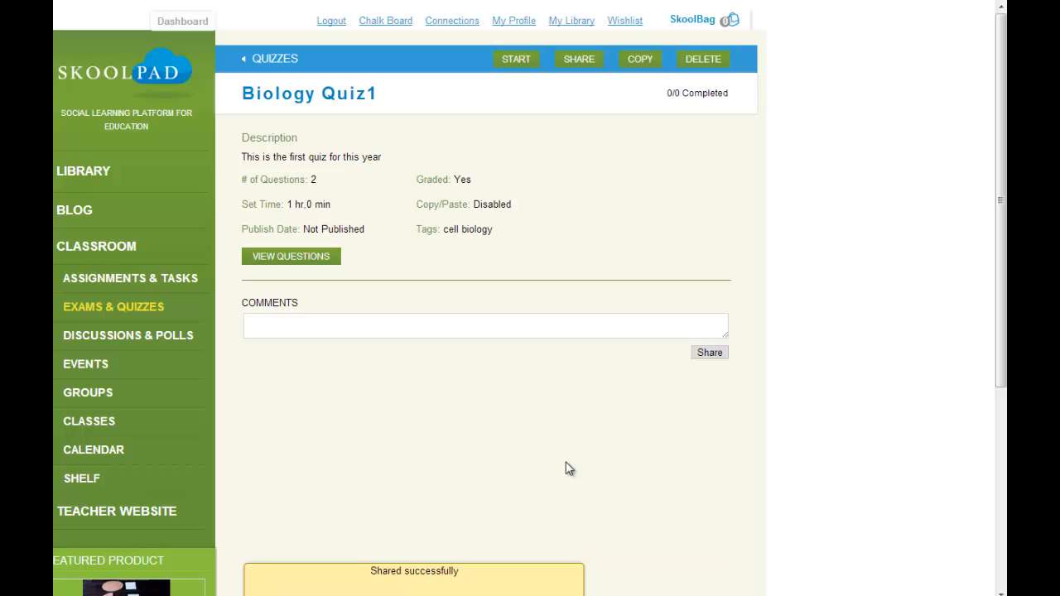